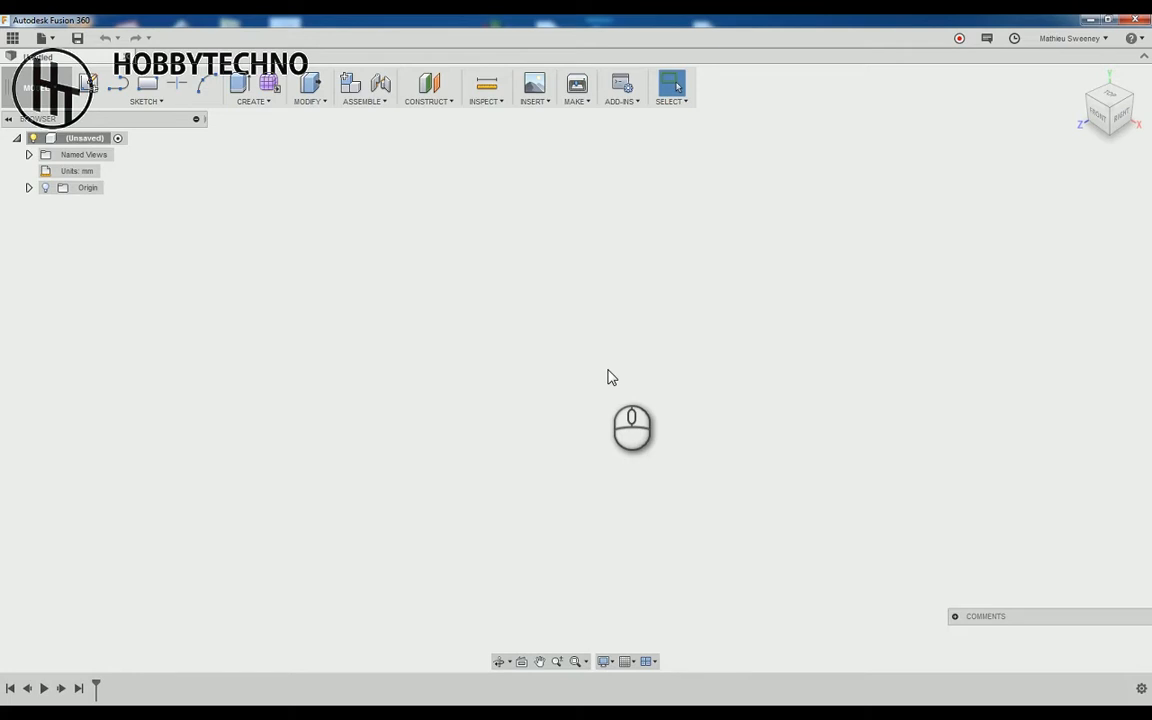
Attach the OriginalGris.Hobbytechnologo image as a canvas on the XY plane, keeping the default placement and scale.
{"action": "left_click", "coordinate": [534, 86]}
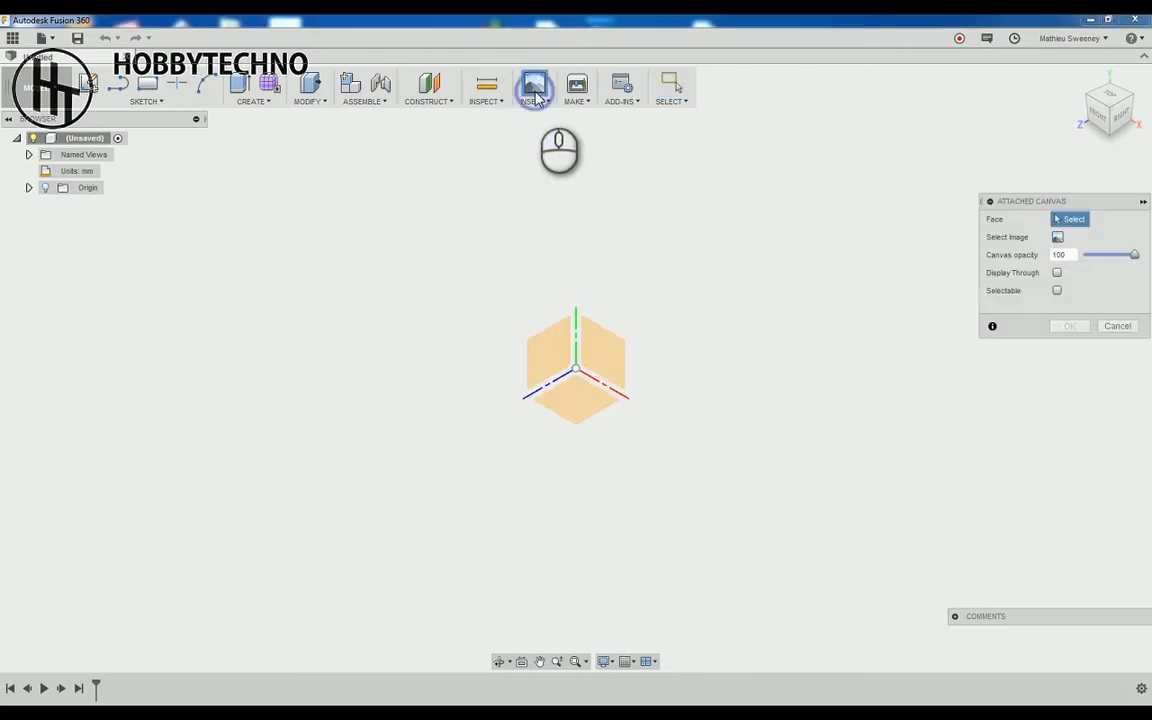
{"action": "left_click", "coordinate": [588, 350]}
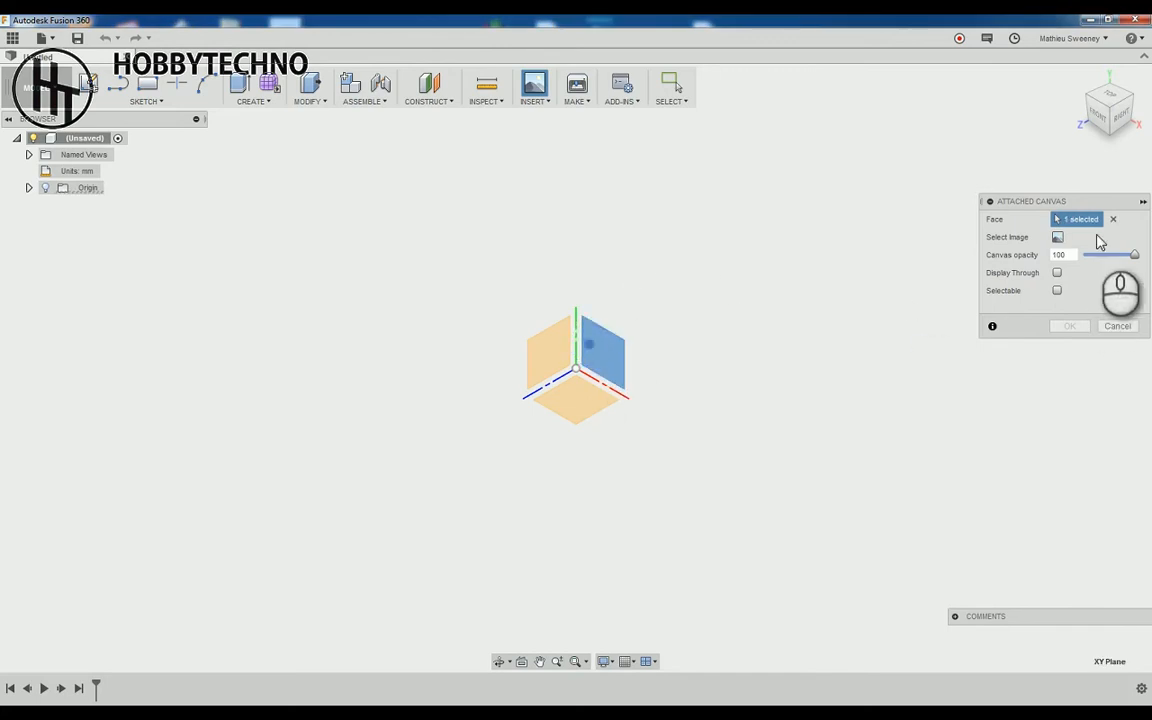
{"action": "left_click", "coordinate": [1057, 237]}
{"action": "double_click", "coordinate": [163, 152]}
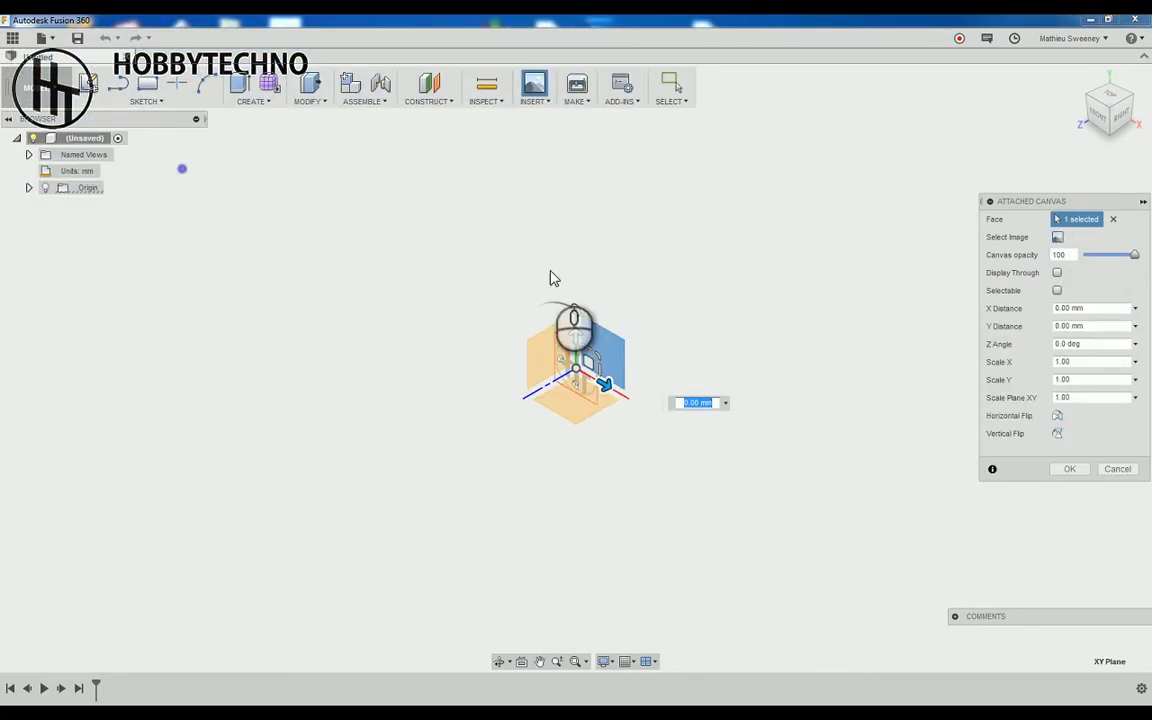
{"action": "left_click", "coordinate": [1066, 468]}
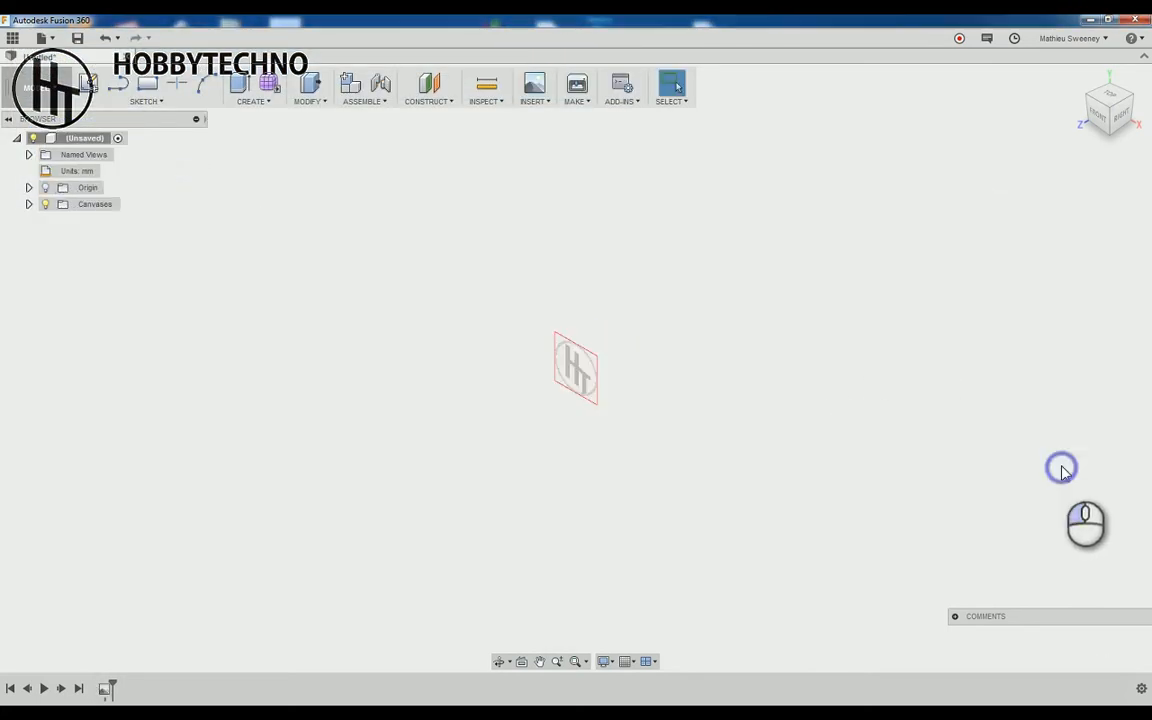
Calibrate the logo canvas in the front view, setting the distance between its two lower corners to 50 mm.
{"action": "middle_click_drag", "start_coordinate": [453, 405], "coordinate": [494, 395]}
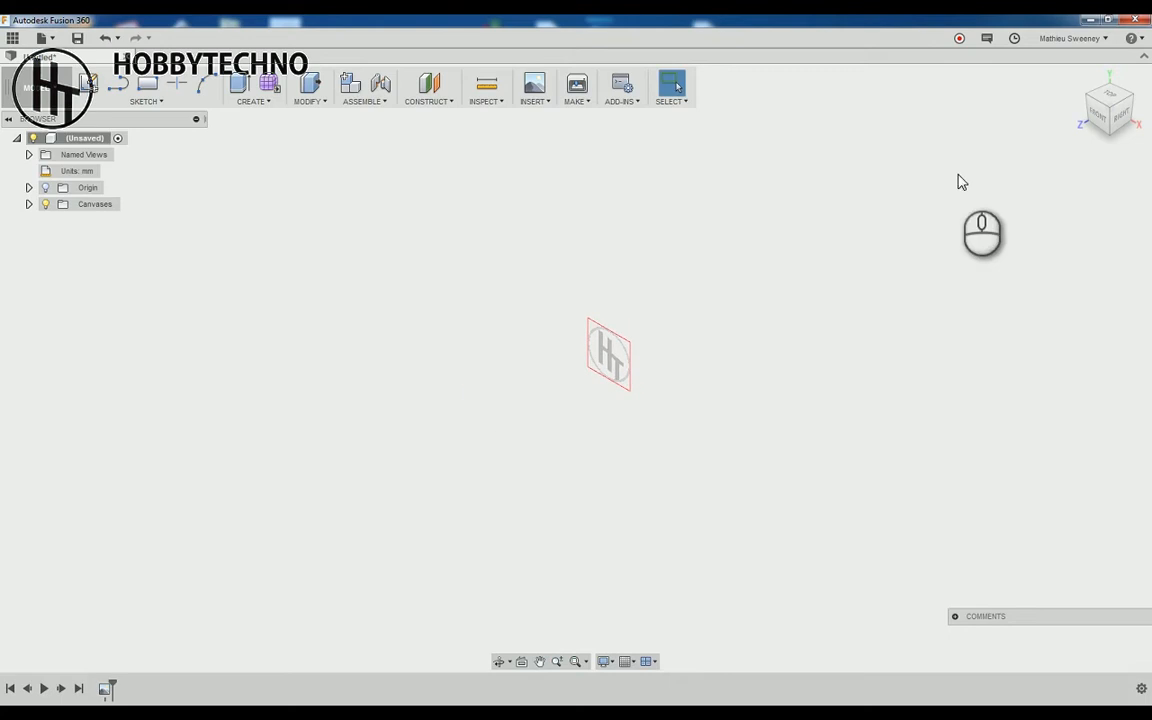
{"action": "left_click", "coordinate": [1098, 114]}
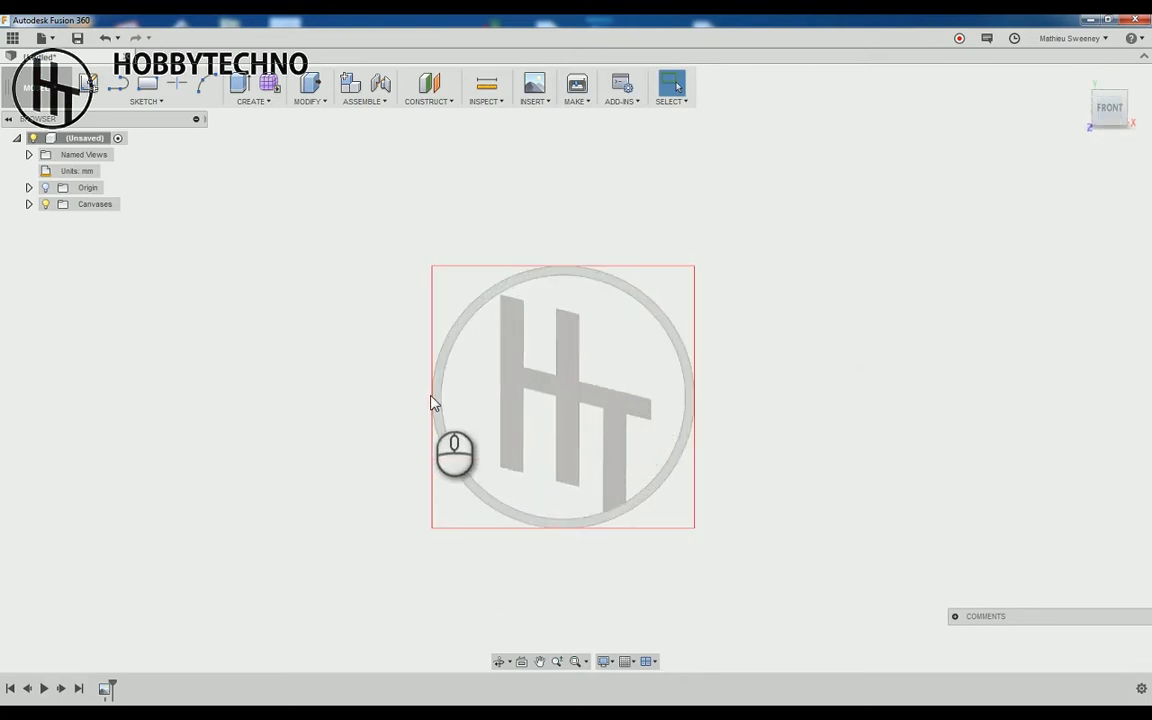
{"action": "left_click", "coordinate": [28, 205]}
{"action": "right_click", "coordinate": [117, 222]}
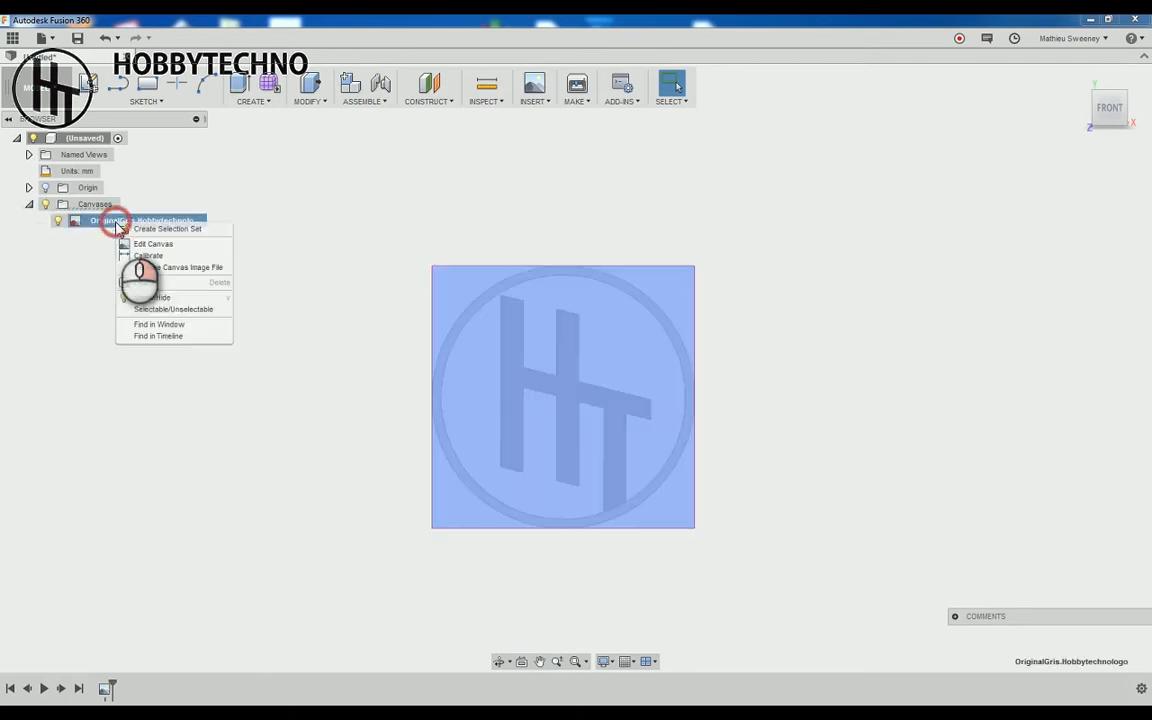
{"action": "left_click", "coordinate": [152, 256]}
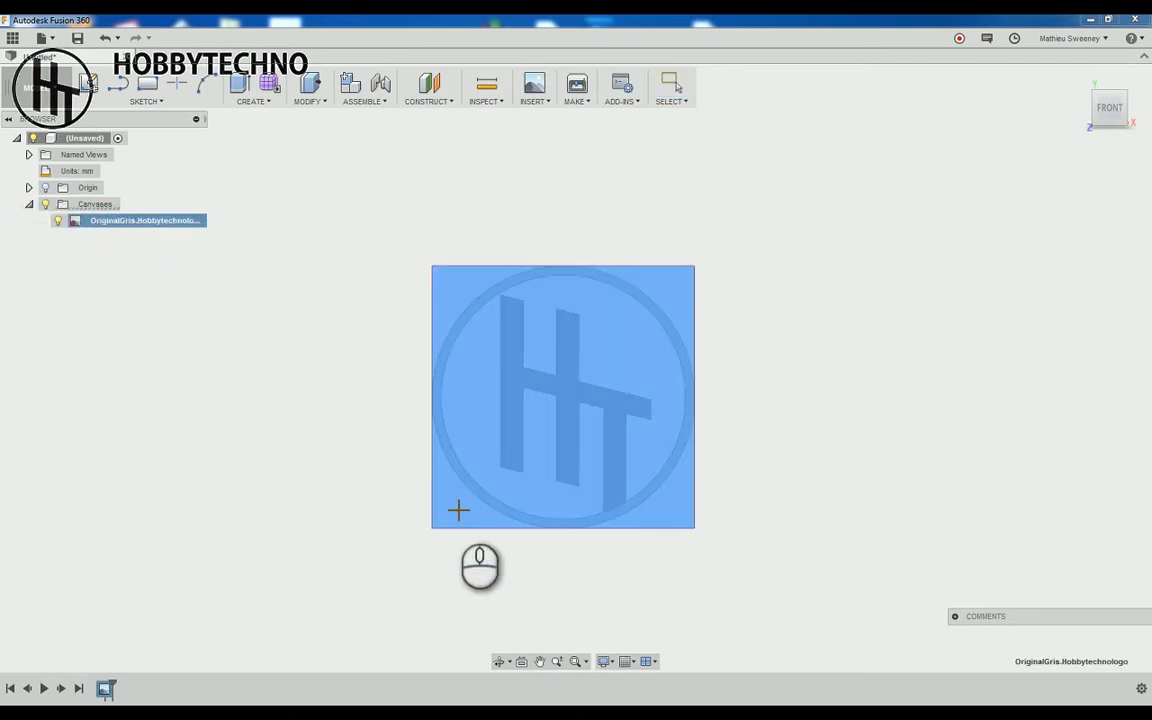
{"action": "scroll", "coordinate": [437, 532], "scroll_direction": "up", "scroll_amount": 5}
{"action": "scroll", "coordinate": [407, 518], "scroll_direction": "up", "scroll_amount": 3}
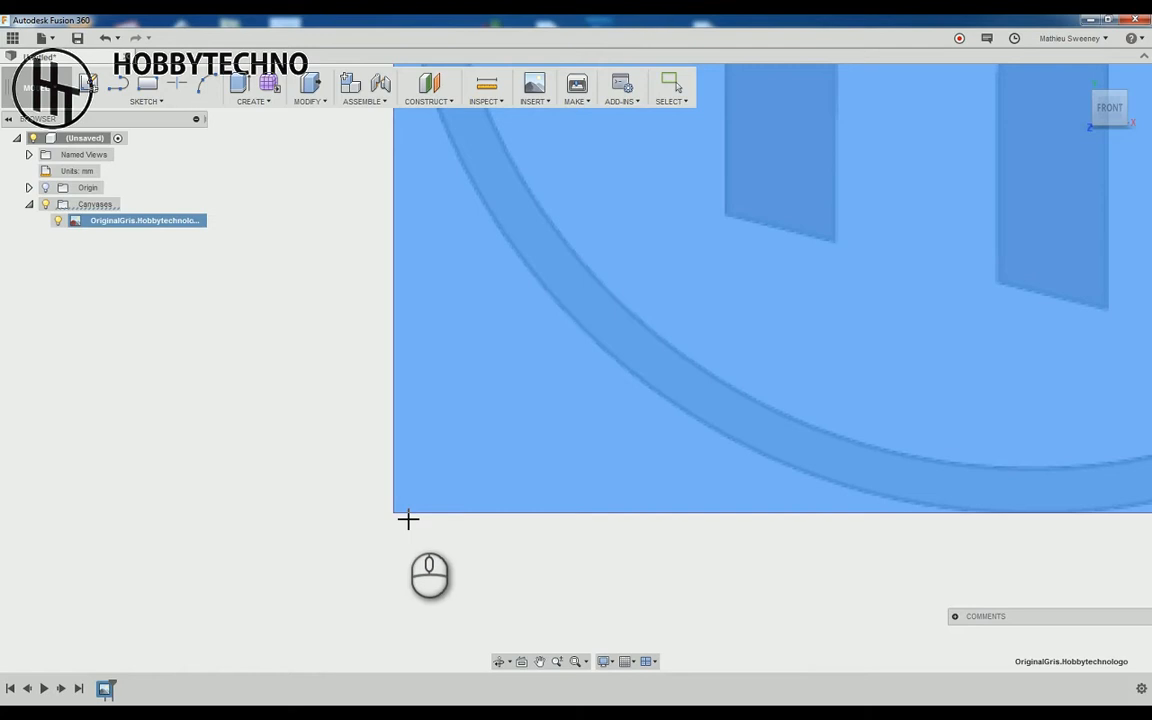
{"action": "left_click", "coordinate": [395, 515]}
{"action": "middle_click_drag", "start_coordinate": [684, 504], "coordinate": [98, 454]}
{"action": "middle_click_drag", "start_coordinate": [633, 463], "coordinate": [80, 470]}
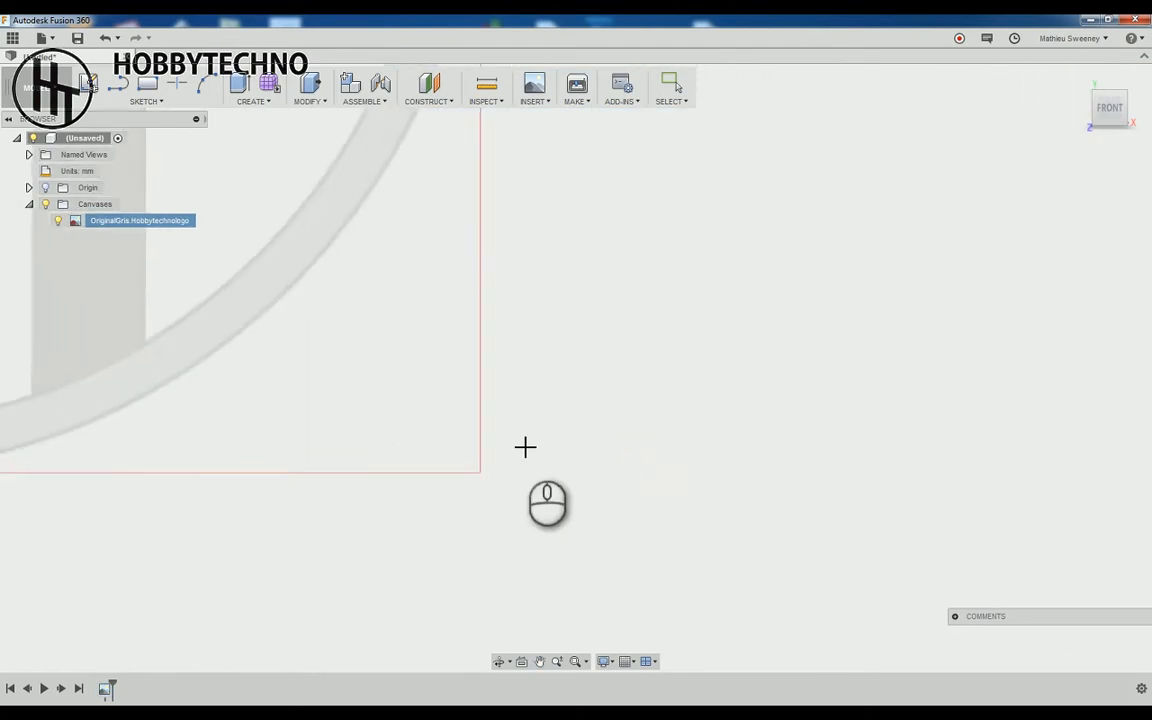
{"action": "left_click", "coordinate": [480, 473]}
{"action": "middle_click_drag", "start_coordinate": [278, 409], "coordinate": [650, 406]}
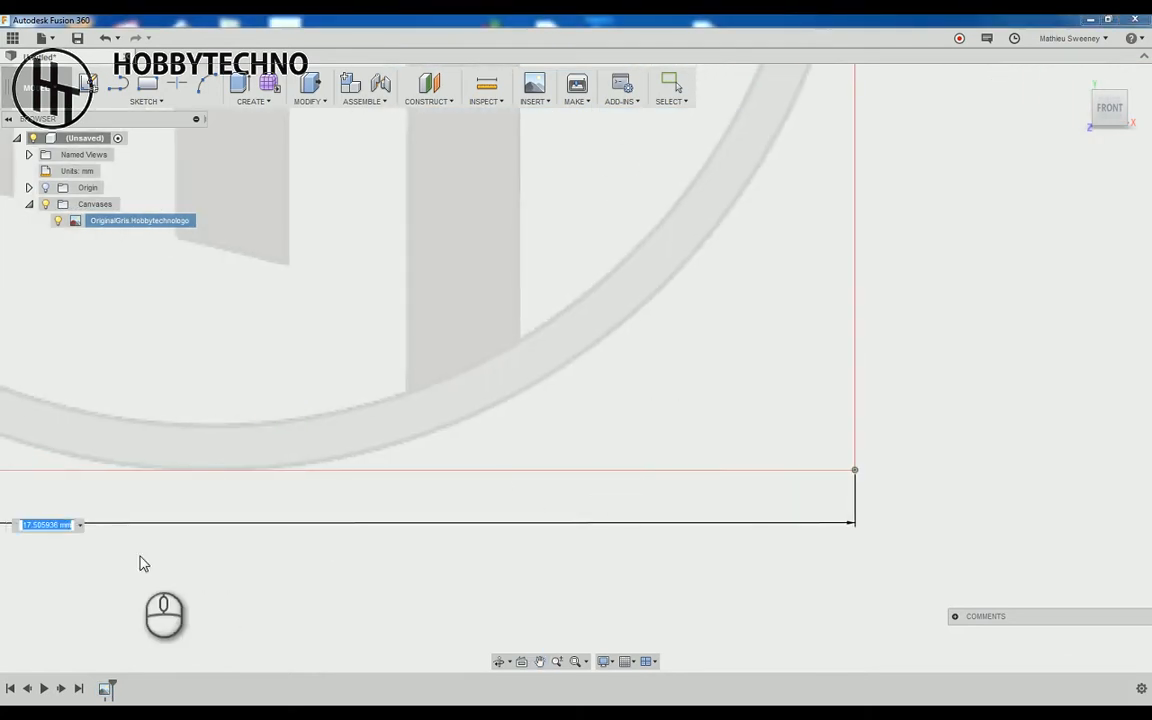
{"action": "key", "text": "Return"}
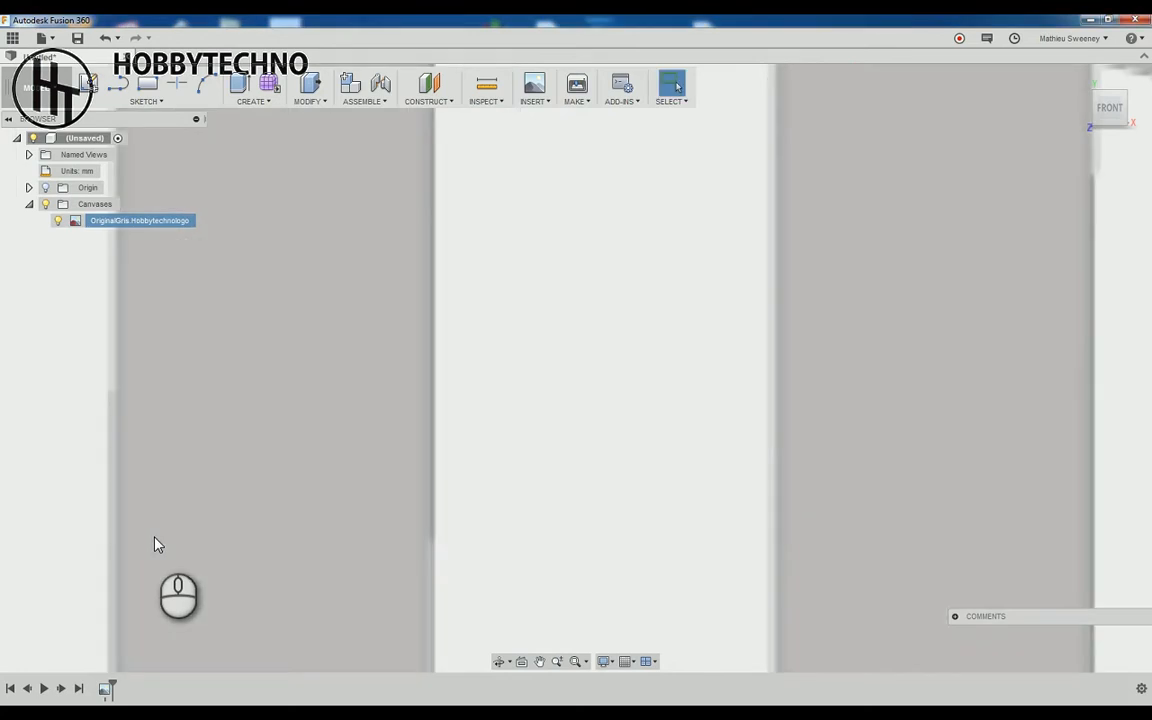
Sketch a circle on the logo's plane, centred on the origin and matching the outer edge of the logo's ring.
{"action": "scroll", "coordinate": [154, 538], "scroll_direction": "down", "scroll_amount": 6}
{"action": "middle_click_drag", "start_coordinate": [234, 523], "coordinate": [444, 424]}
{"action": "scroll", "coordinate": [640, 518], "scroll_direction": "down", "scroll_amount": 3}
{"action": "scroll", "coordinate": [204, 456], "scroll_direction": "up", "scroll_amount": 2}
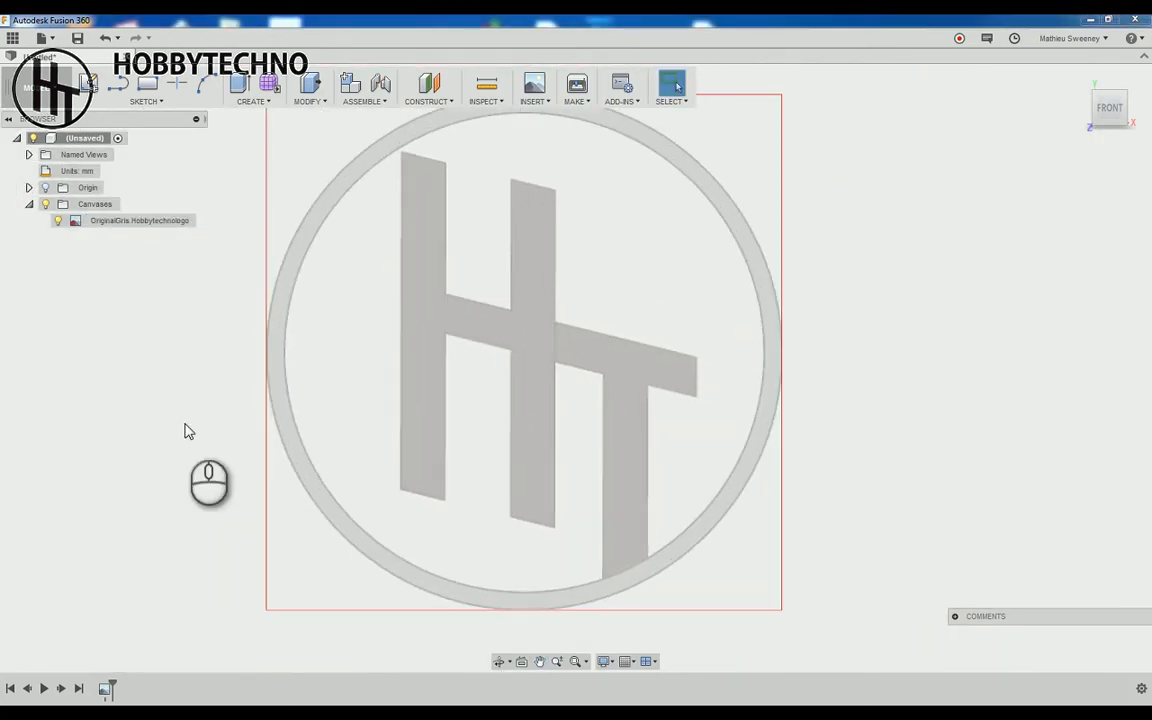
{"action": "scroll", "coordinate": [178, 320], "scroll_direction": "down", "scroll_amount": 3}
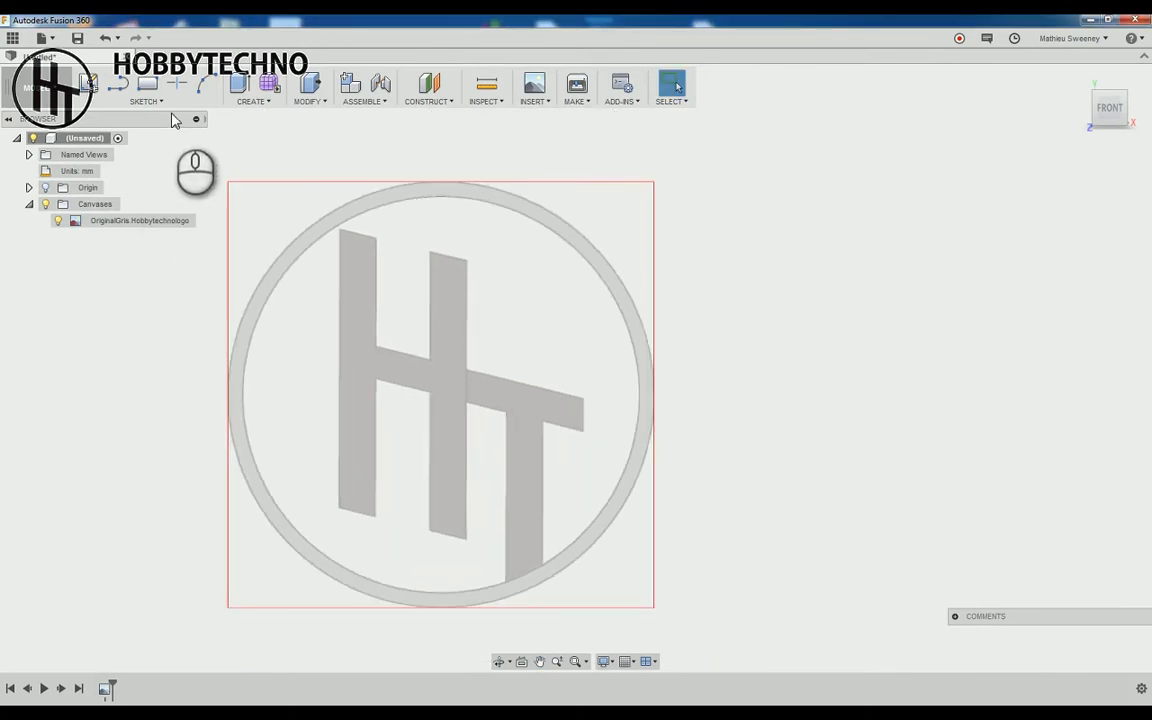
{"action": "left_click", "coordinate": [148, 101]}
{"action": "mouse_move", "coordinate": [128, 175]}
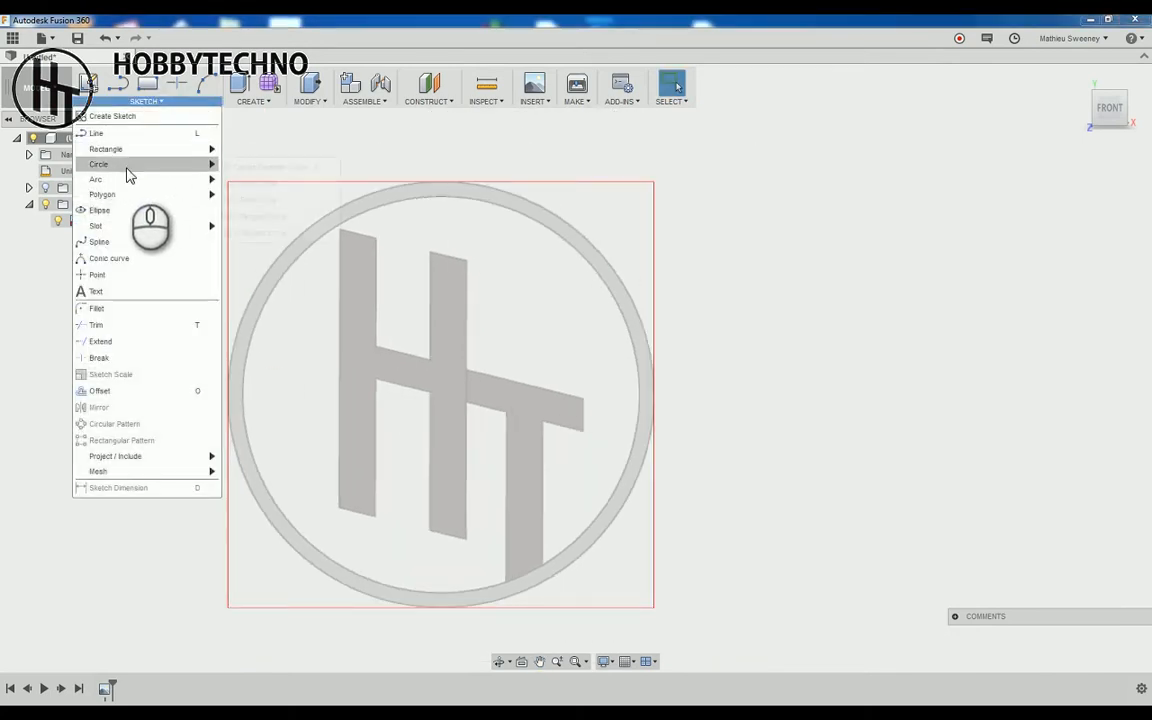
{"action": "left_click", "coordinate": [268, 166]}
{"action": "left_click", "coordinate": [466, 348]}
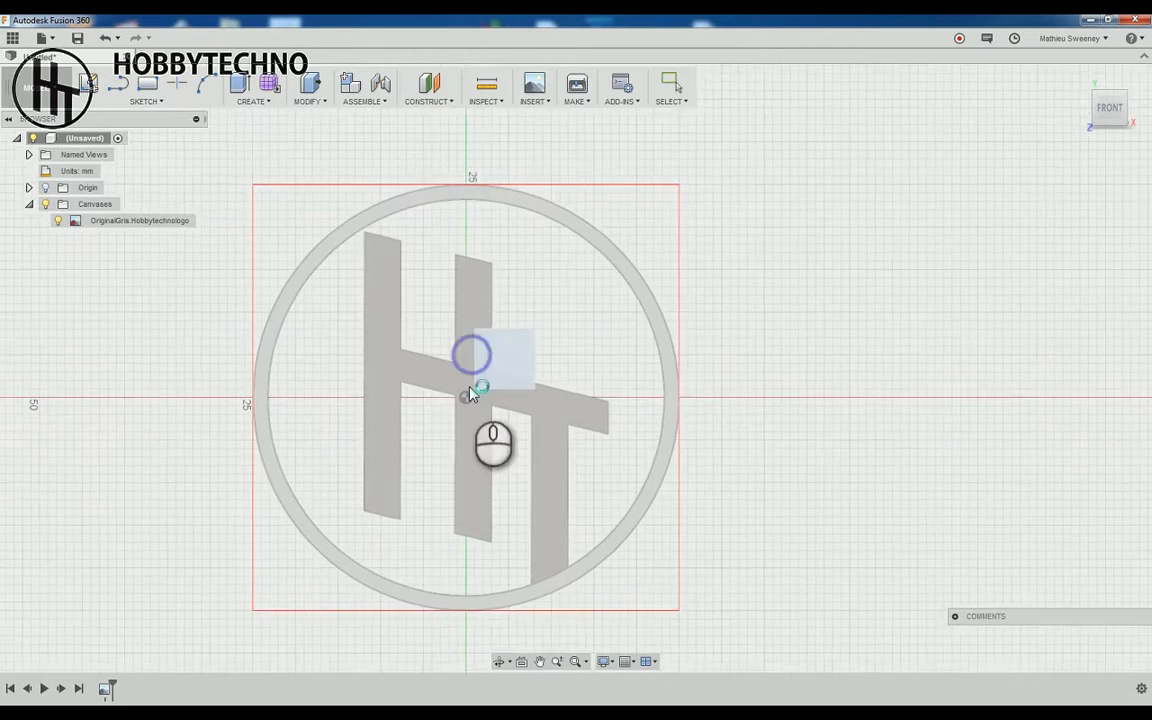
{"action": "left_click", "coordinate": [541, 407]}
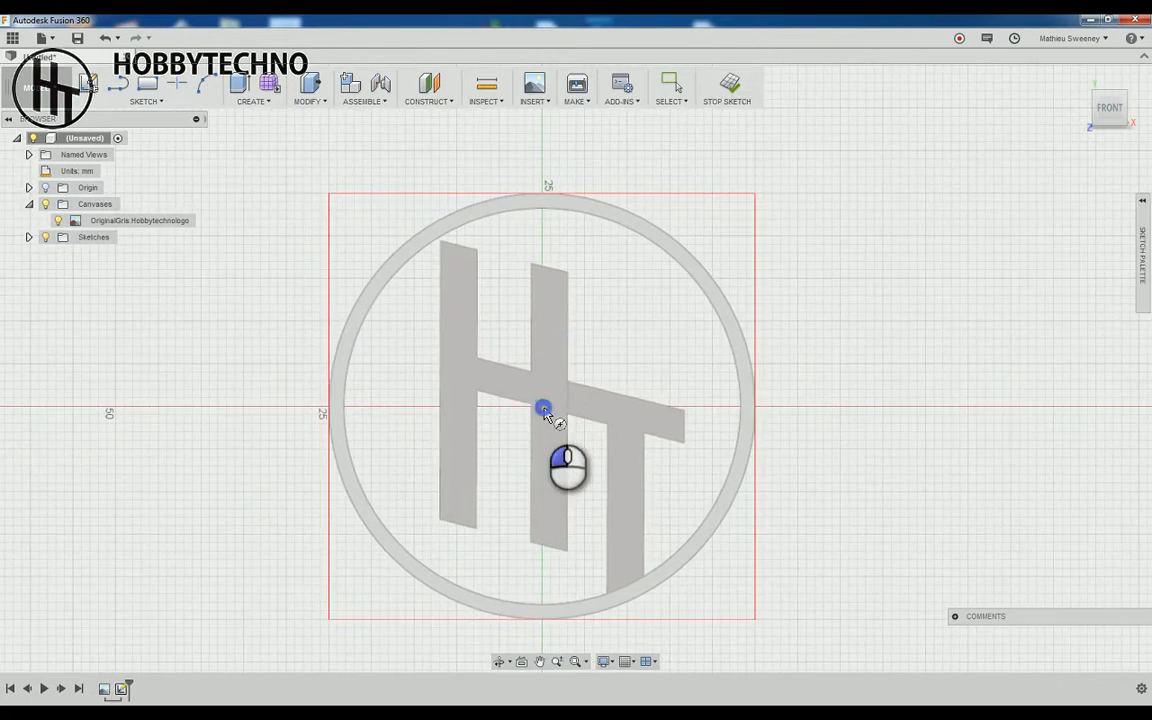
{"action": "left_click", "coordinate": [759, 410]}
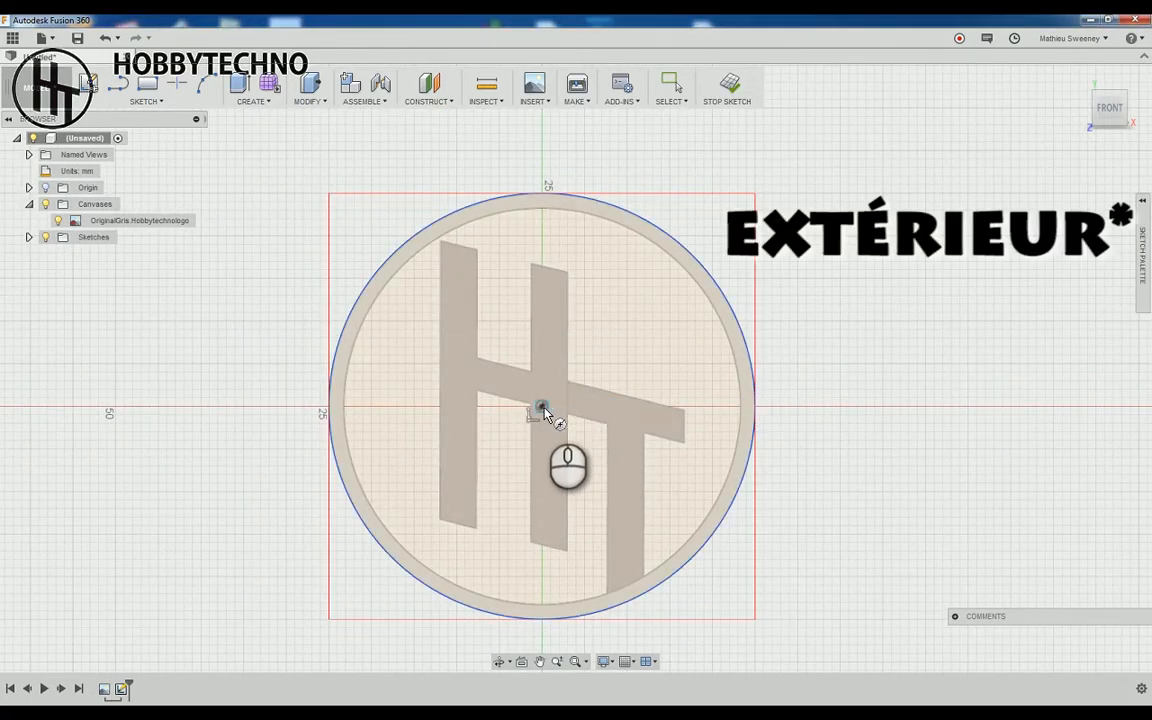
Turn off Snap to Grid and draw a concentric circle matching the inner edge of the logo's ring.
{"action": "left_click", "coordinate": [541, 407]}
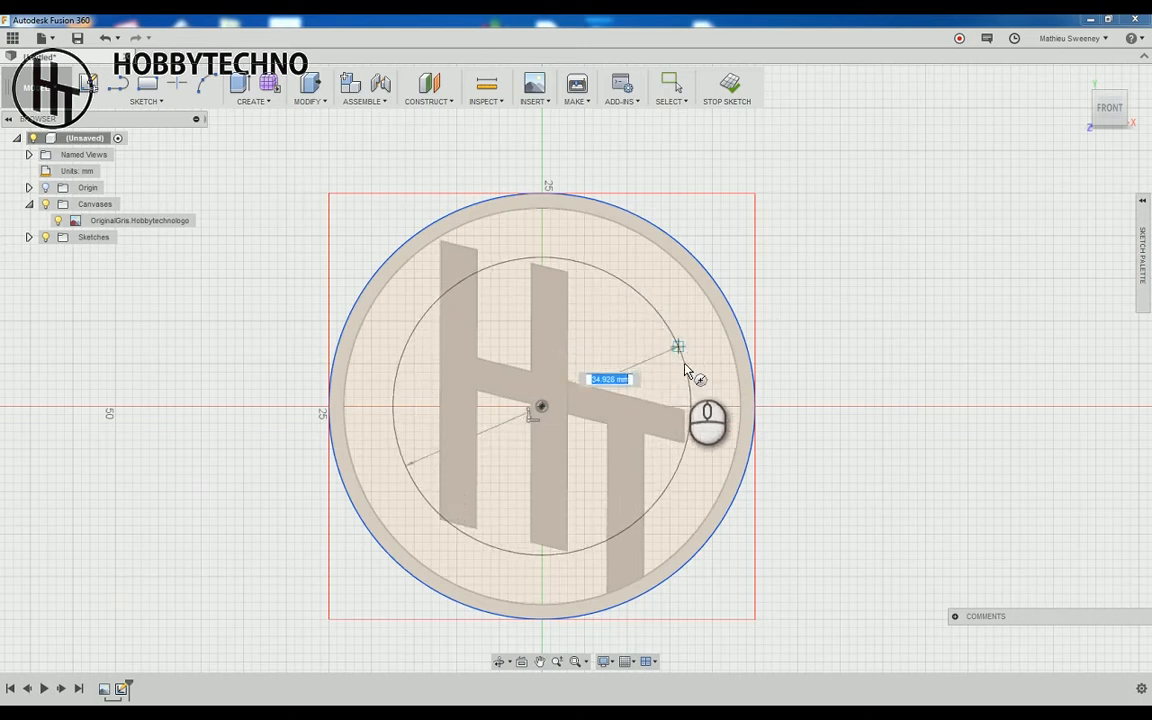
{"action": "left_click", "coordinate": [627, 662]}
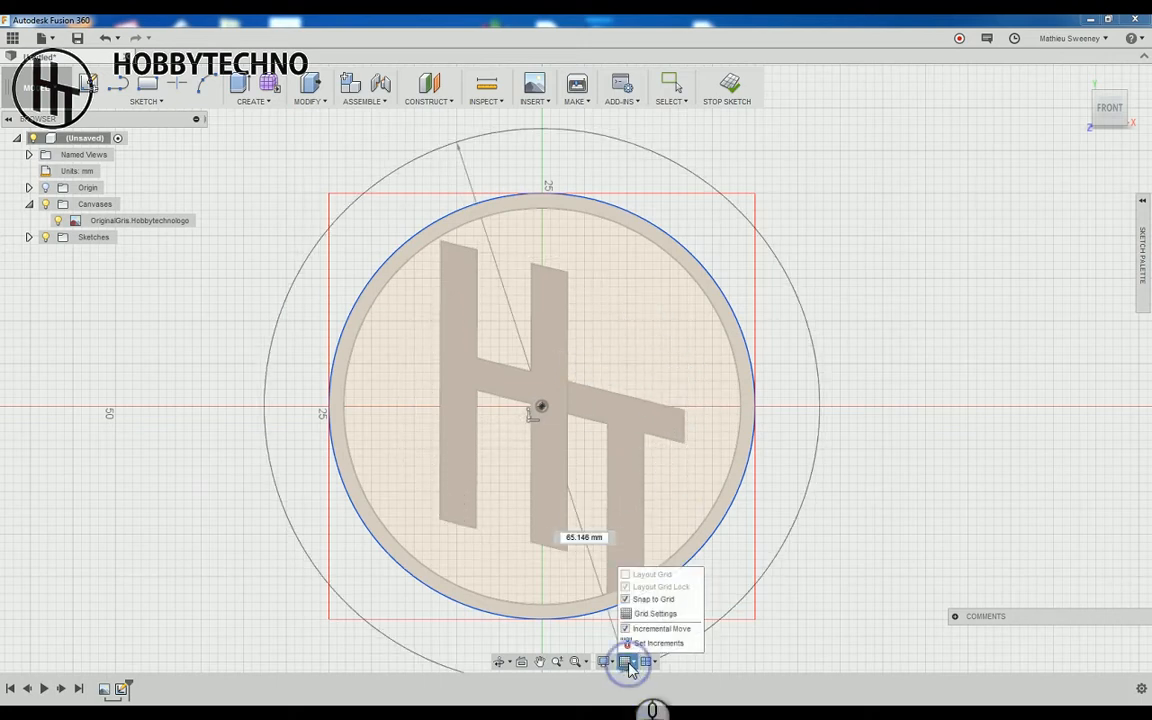
{"action": "left_click", "coordinate": [627, 600]}
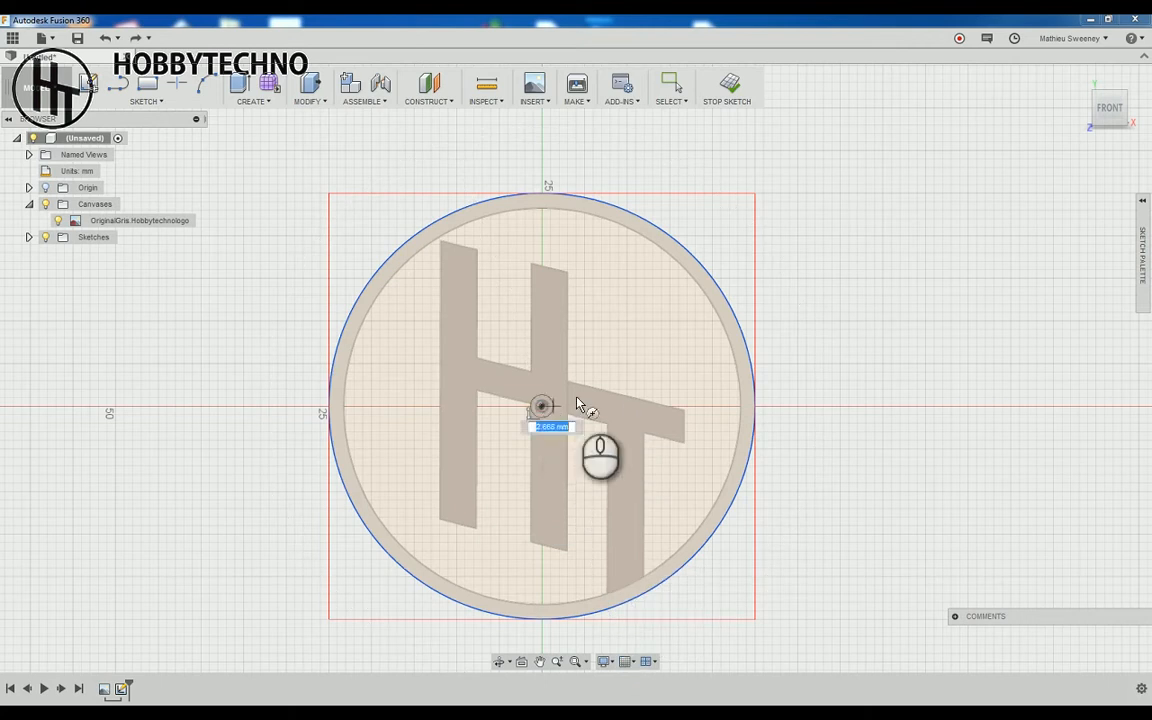
{"action": "left_click", "coordinate": [741, 413]}
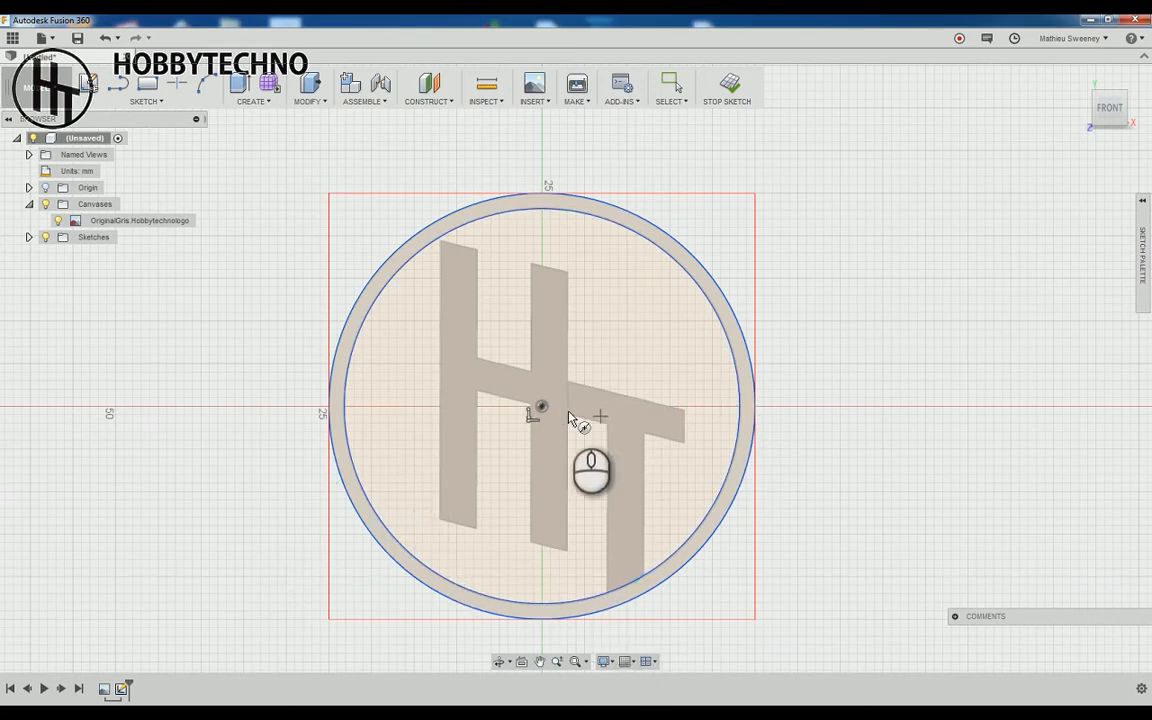
Trace with lines the T stem's left edge up from the inner circle and the crossbar's underside to the H's right upright.
{"action": "left_click", "coordinate": [155, 103]}
{"action": "left_click", "coordinate": [139, 131]}
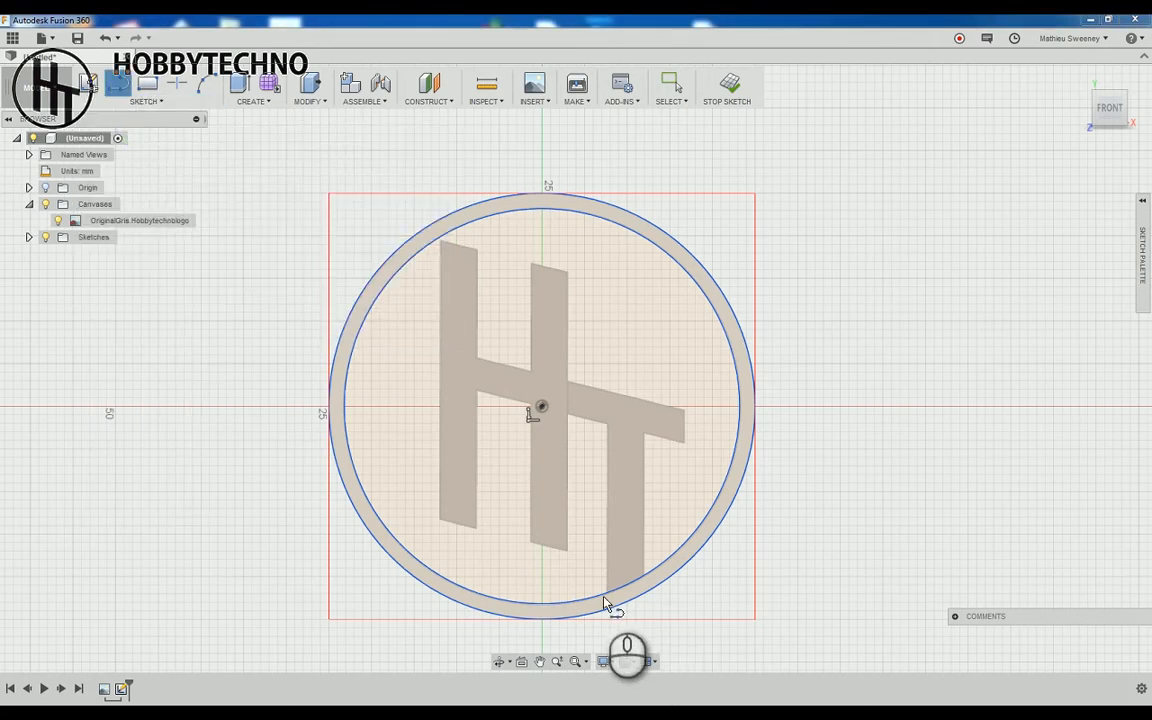
{"action": "middle_click_drag", "start_coordinate": [592, 566], "coordinate": [586, 559]}
{"action": "scroll", "coordinate": [586, 559], "scroll_direction": "up", "scroll_amount": 8}
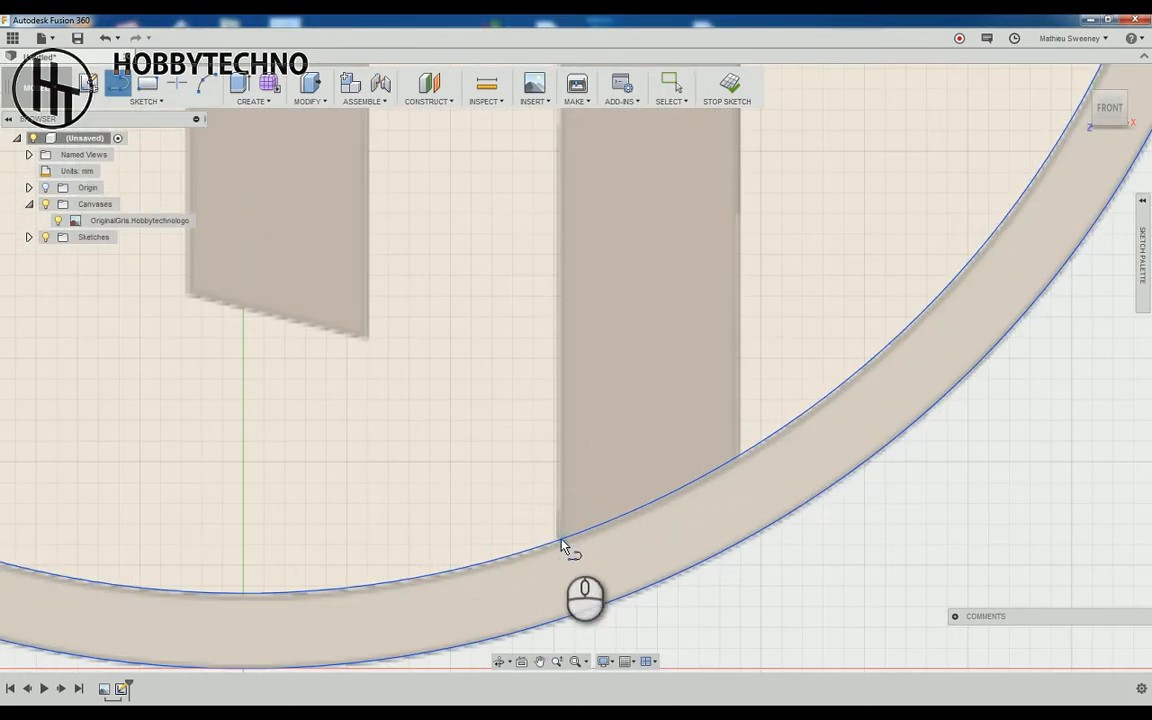
{"action": "left_click", "coordinate": [558, 540]}
{"action": "middle_click_drag", "start_coordinate": [530, 396], "coordinate": [571, 645]}
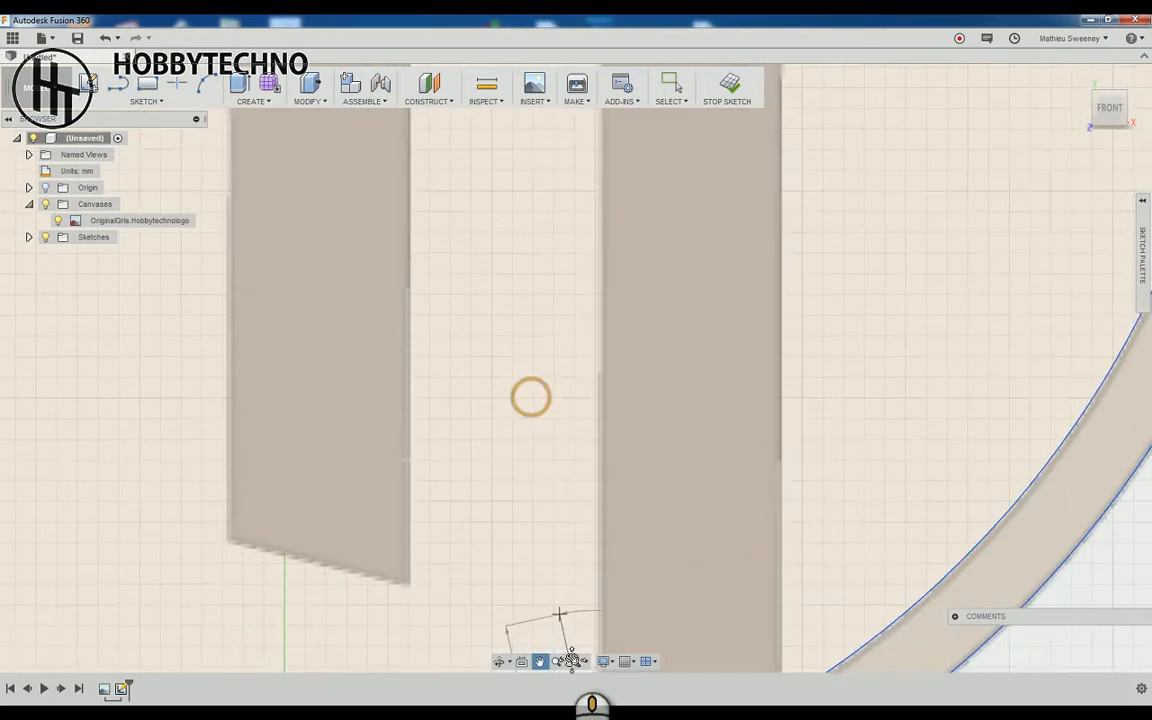
{"action": "mouse_move", "coordinate": [549, 262]}
{"action": "middle_mouse_down"}
{"action": "mouse_move", "coordinate": [553, 499]}
{"action": "mouse_move", "coordinate": [574, 410]}
{"action": "mouse_move", "coordinate": [605, 440]}
{"action": "middle_mouse_up"}
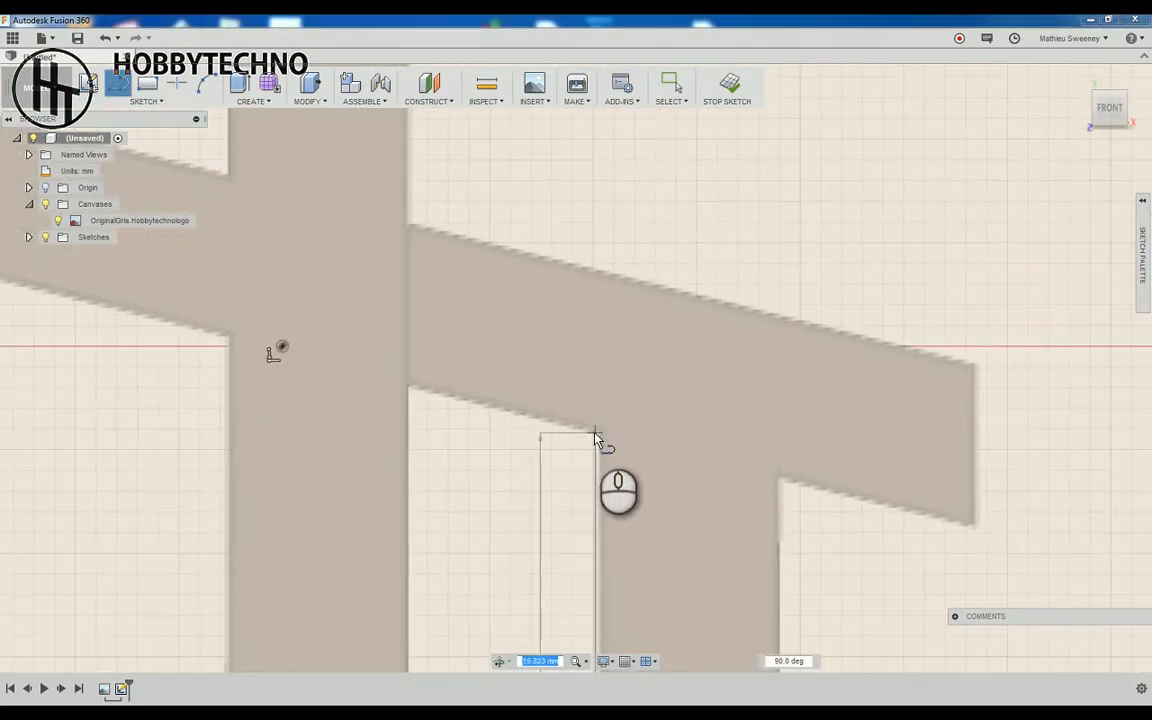
{"action": "left_click", "coordinate": [596, 431]}
{"action": "left_click", "coordinate": [408, 386]}
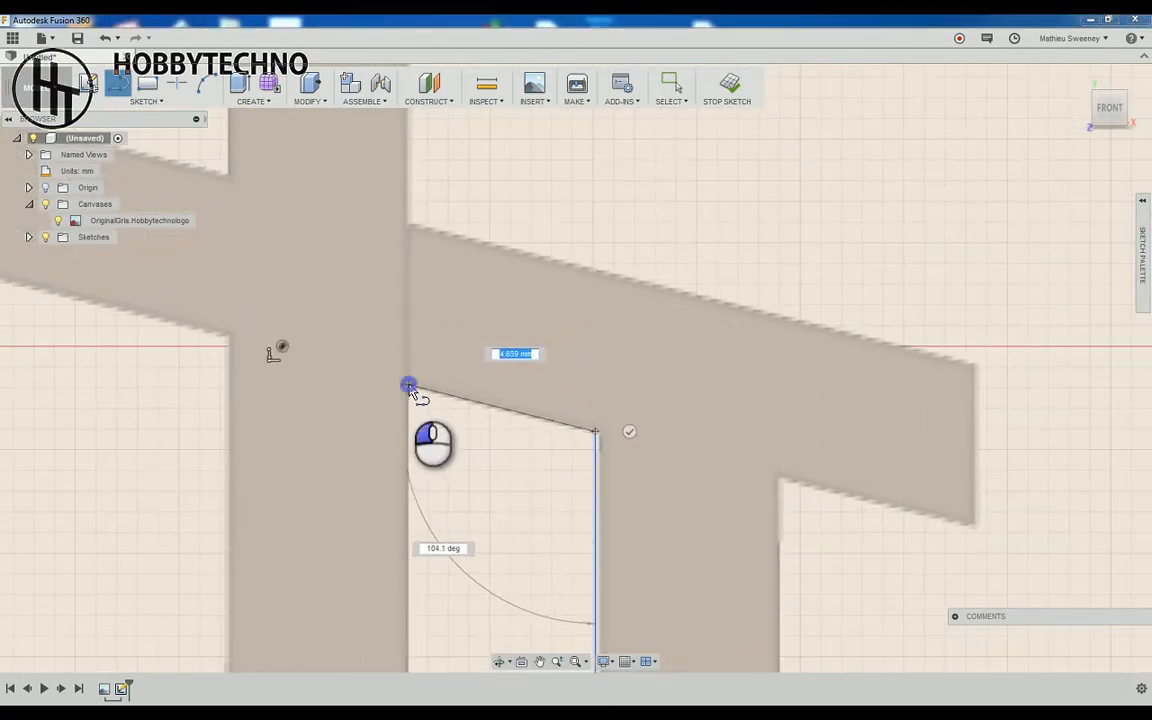
Continue the line outline around the H's lower half: right leg, crossbar underside, and the left leg's inner and bottom edges.
{"action": "middle_click_drag", "start_coordinate": [450, 600], "coordinate": [408, 186]}
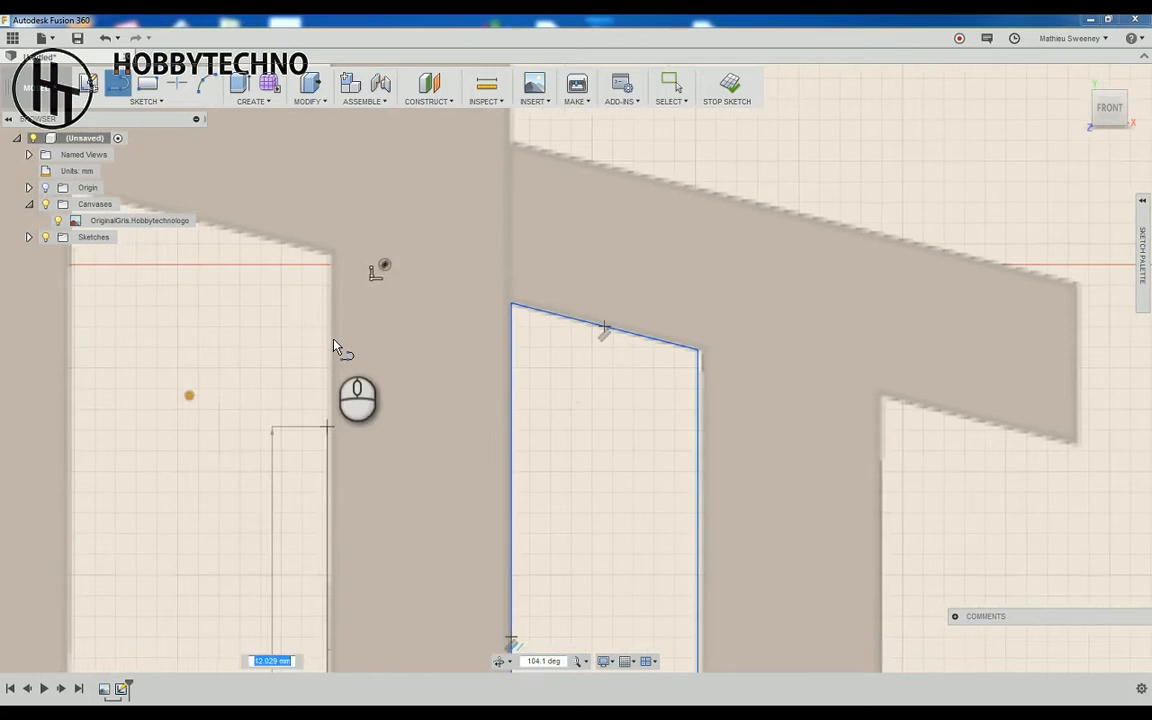
{"action": "left_click", "coordinate": [327, 258]}
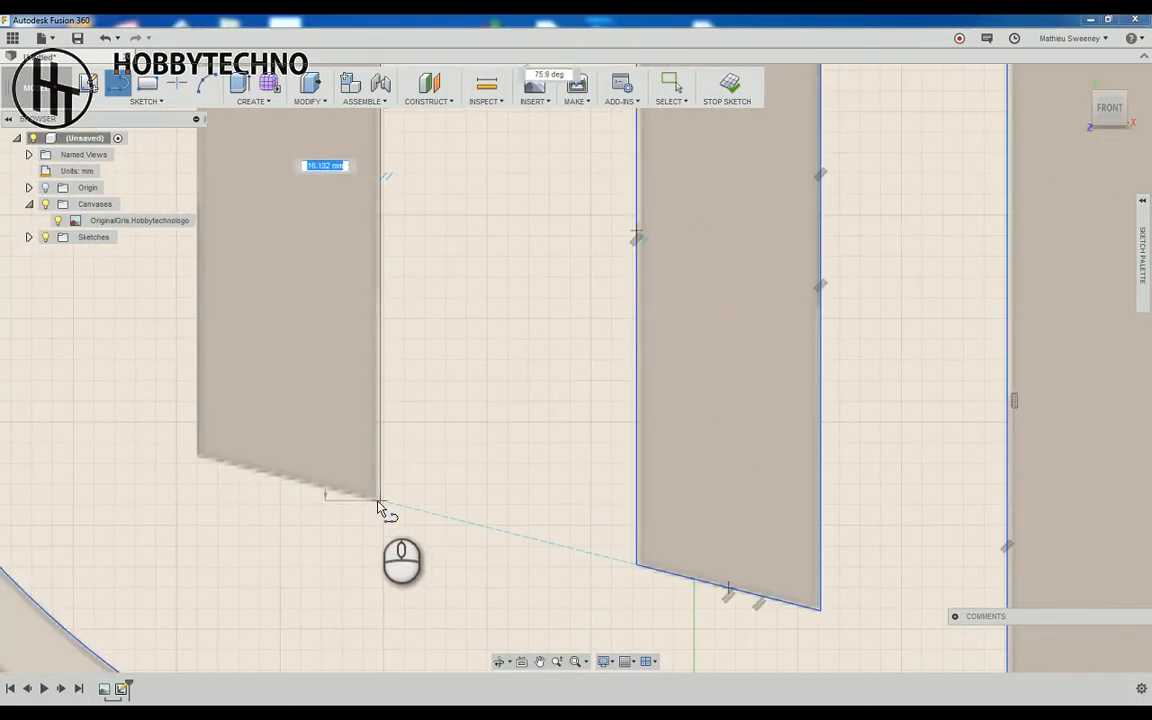
{"action": "left_click", "coordinate": [381, 501]}
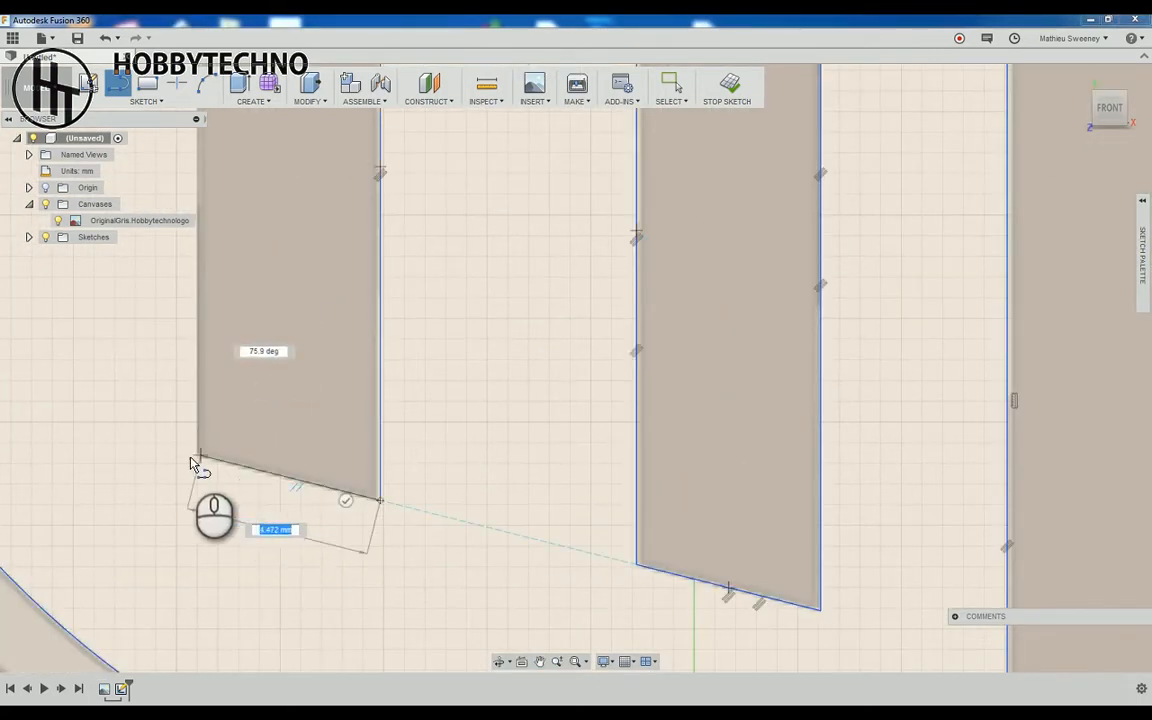
{"action": "left_click", "coordinate": [197, 458]}
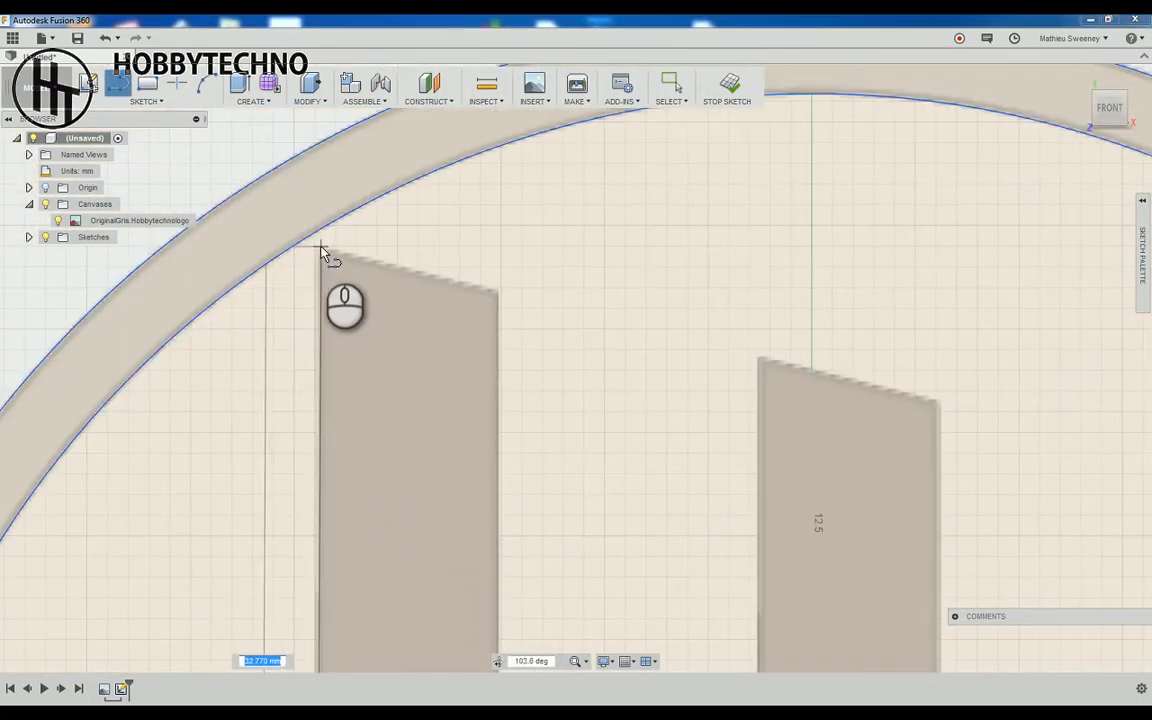
Trace the H's left upright along its outer edge, top and inner edge, and the crossbar's top edge to the right upright.
{"action": "left_click", "coordinate": [316, 246]}
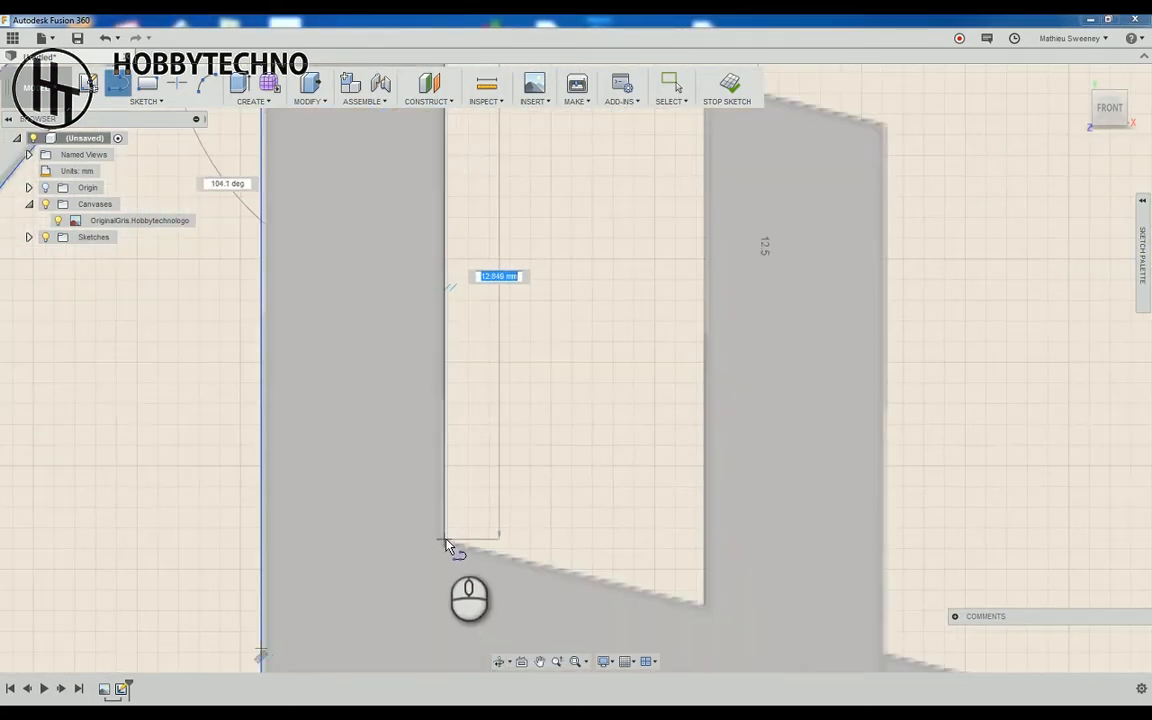
{"action": "left_click", "coordinate": [444, 543]}
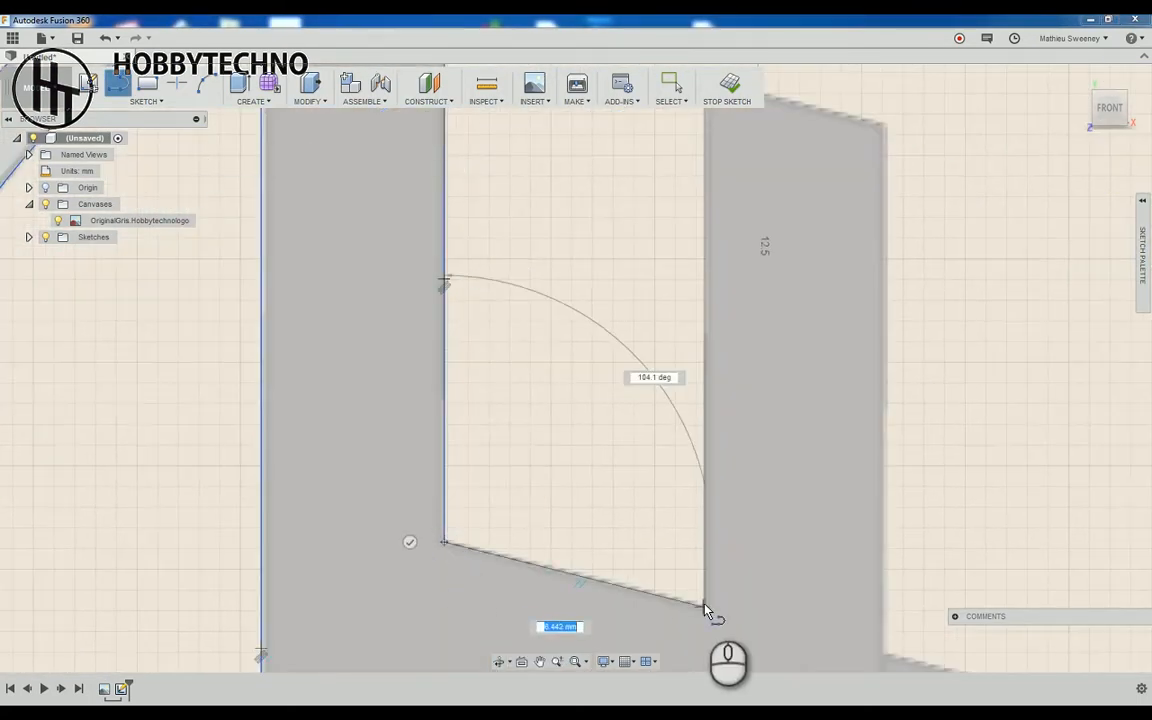
{"action": "left_click", "coordinate": [705, 605]}
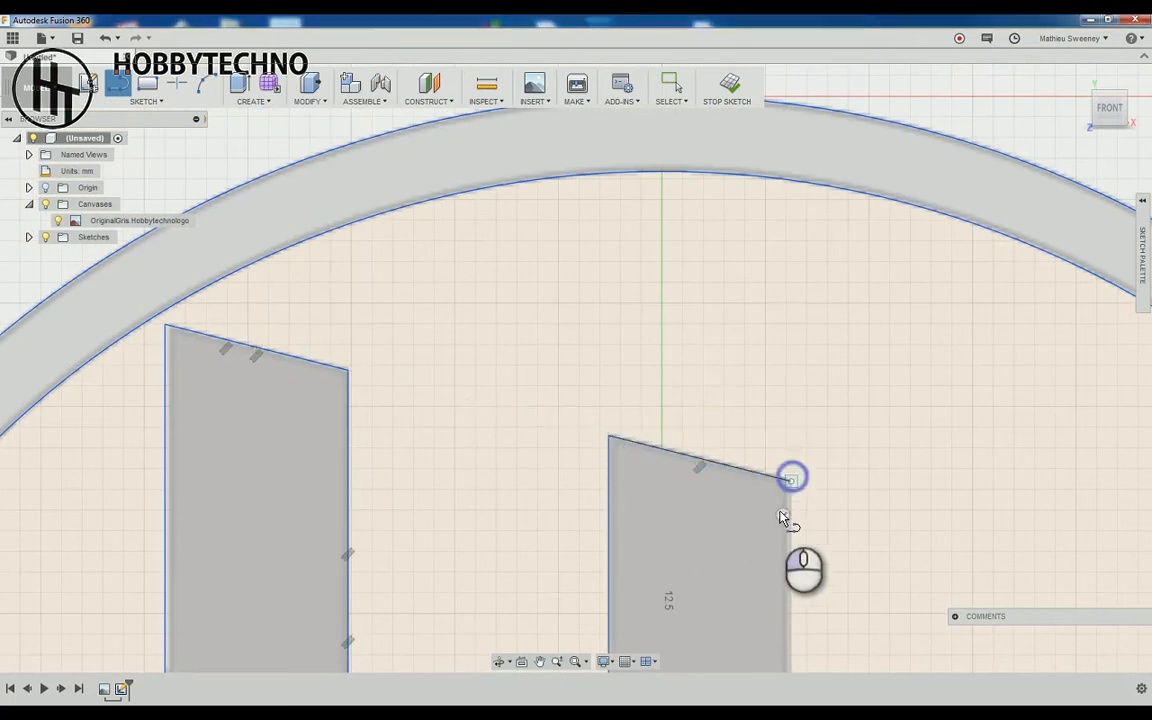
Close the letter outline around the right upright's upper part, the T crossbar's top, end and underside, and the stem's right edge to the inner circle.
{"action": "left_click", "coordinate": [792, 476]}
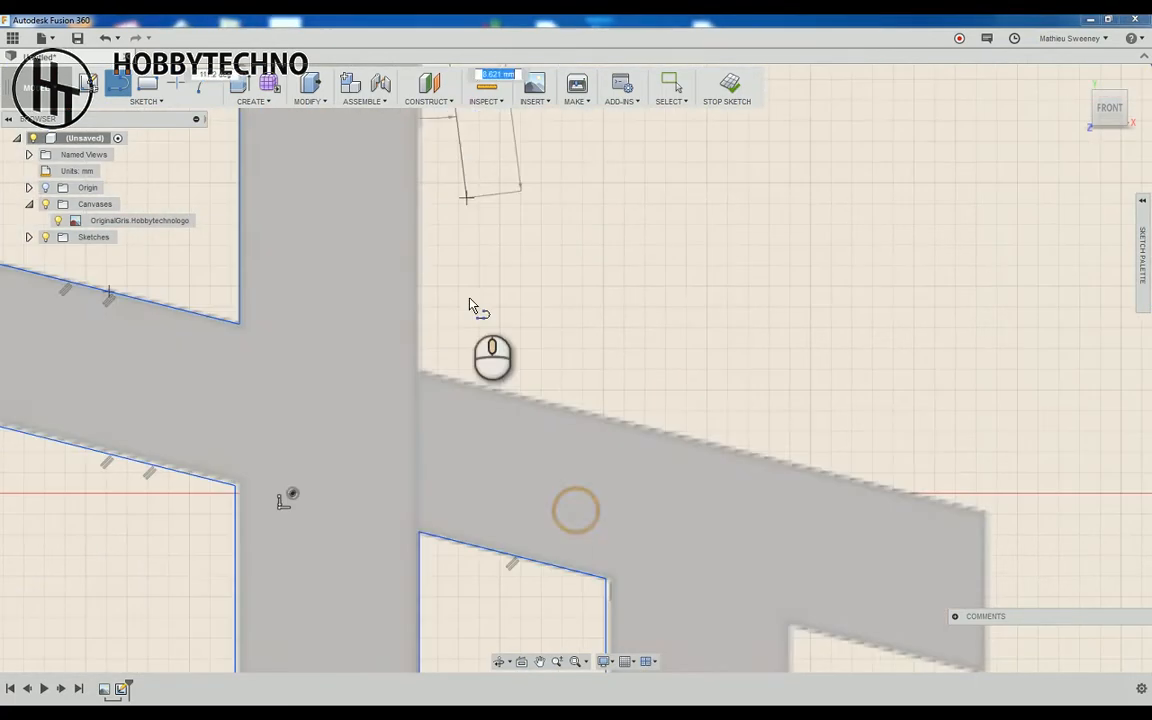
{"action": "left_click", "coordinate": [422, 371]}
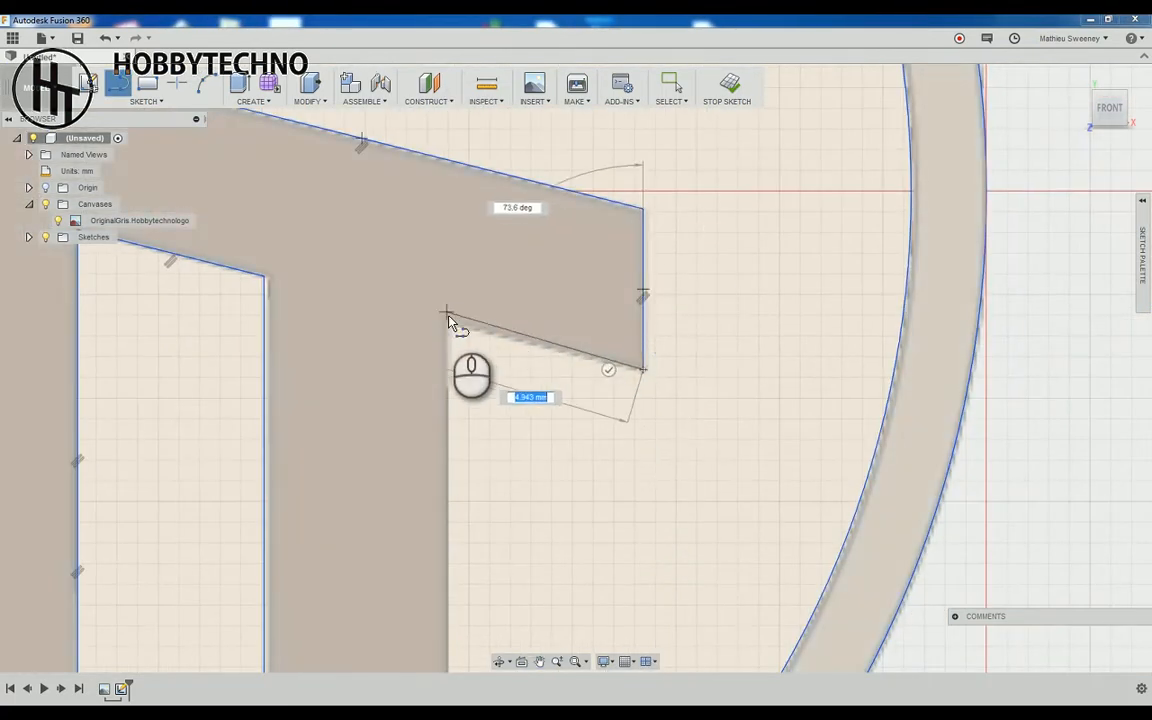
{"action": "left_click", "coordinate": [447, 322]}
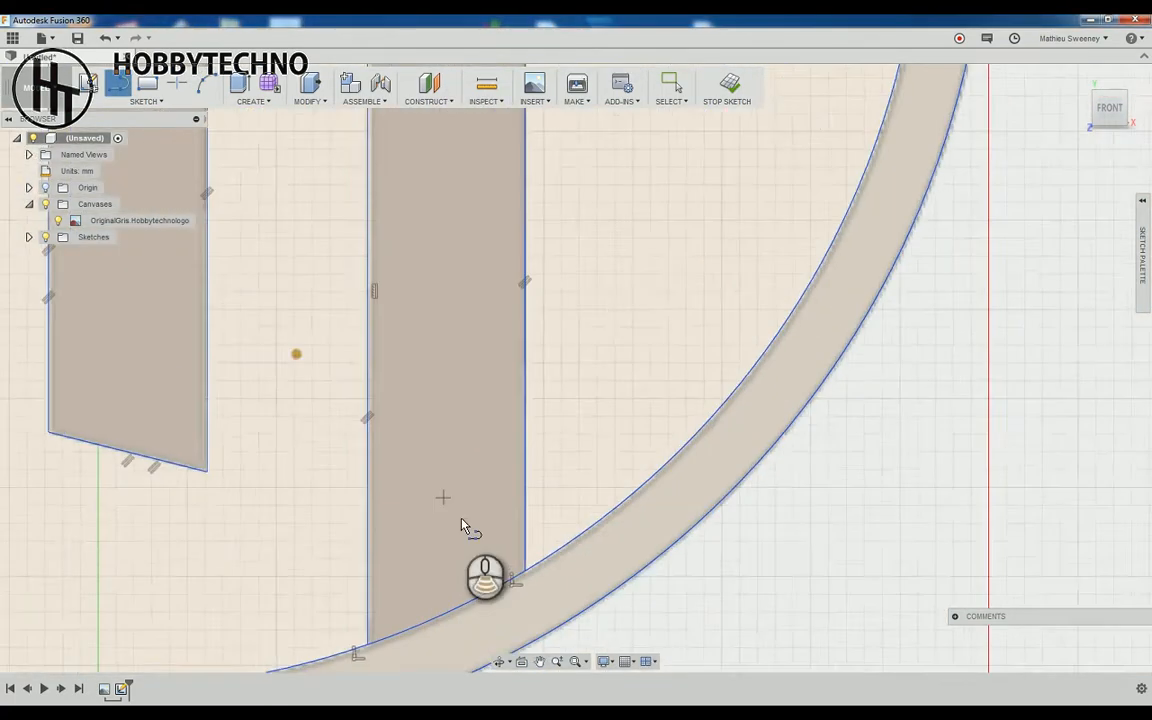
Finish the sketch and hide the logo canvas image.
{"action": "scroll", "coordinate": [468, 527], "scroll_direction": "up", "scroll_amount": 1}
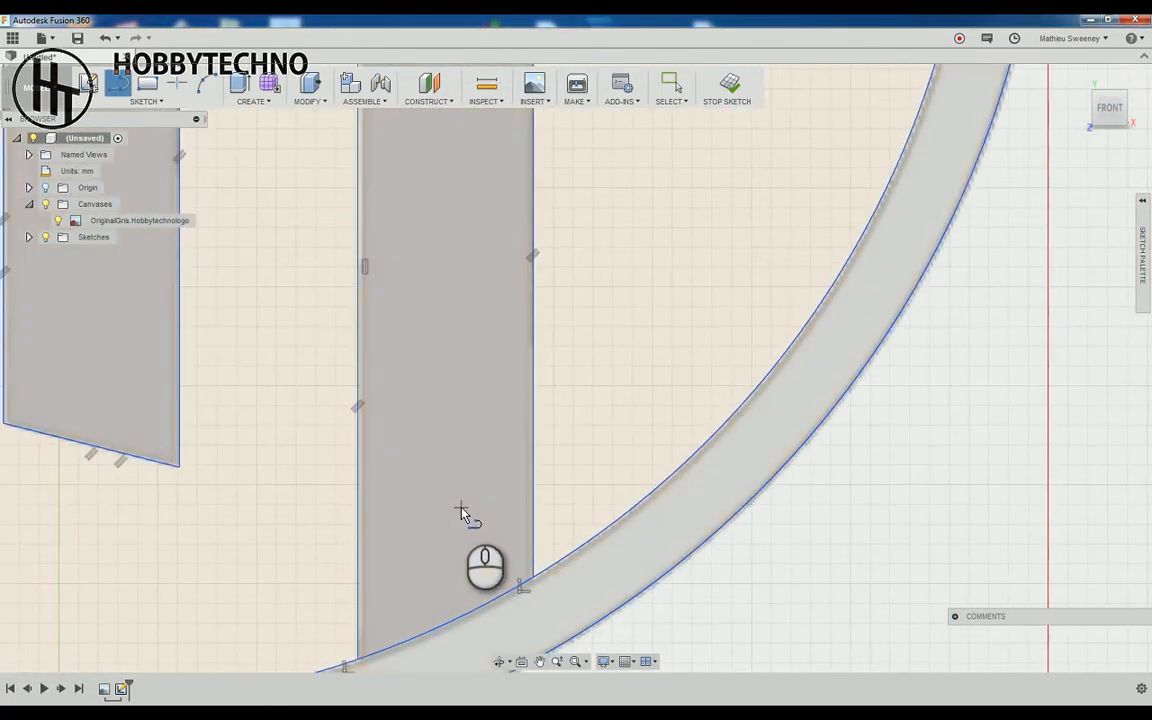
{"action": "scroll", "coordinate": [461, 512], "scroll_direction": "down", "scroll_amount": 5}
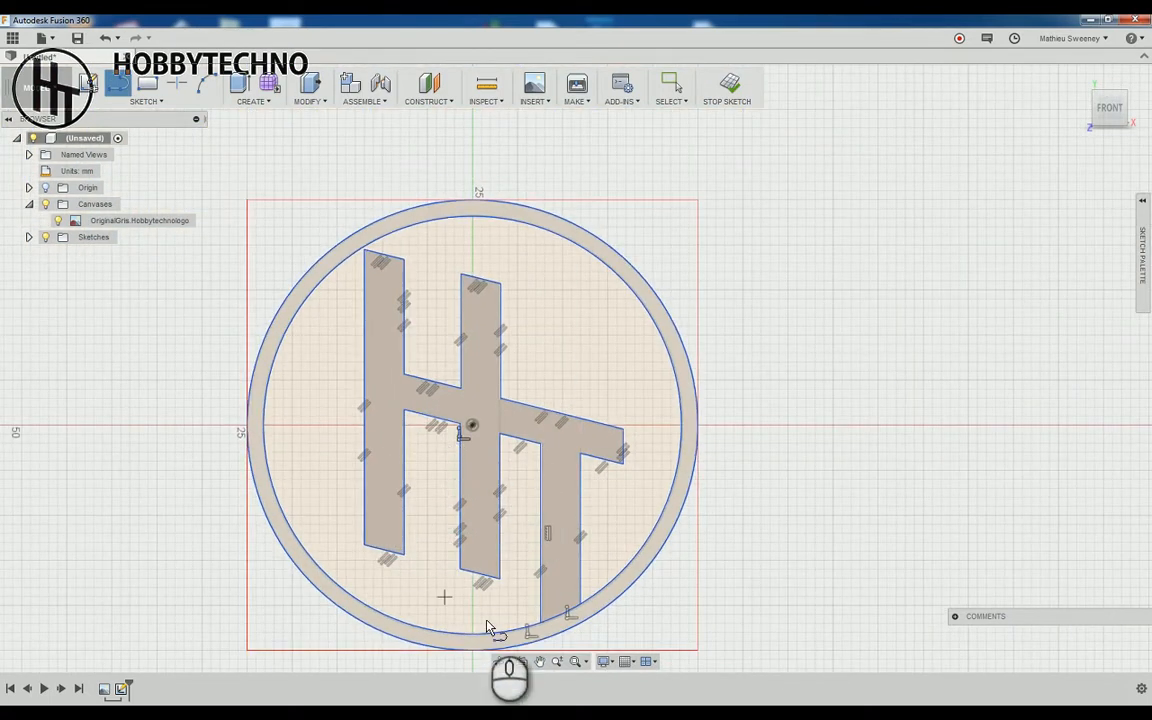
{"action": "left_click", "coordinate": [724, 90]}
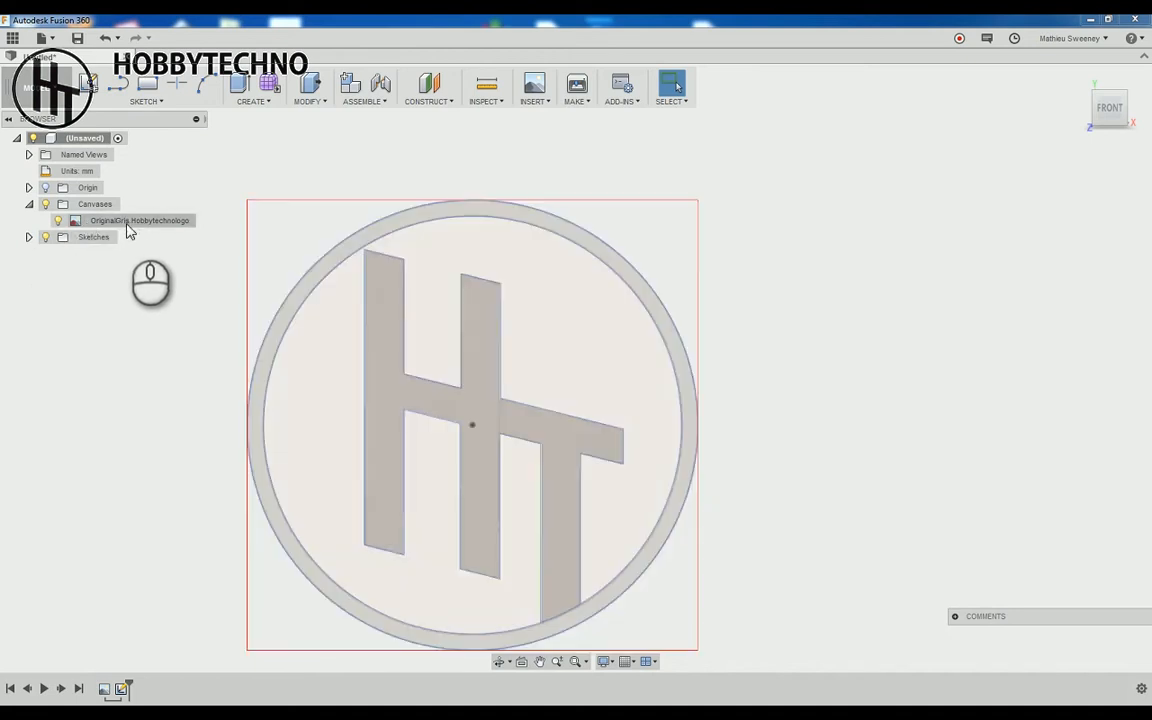
{"action": "left_click", "coordinate": [58, 227]}
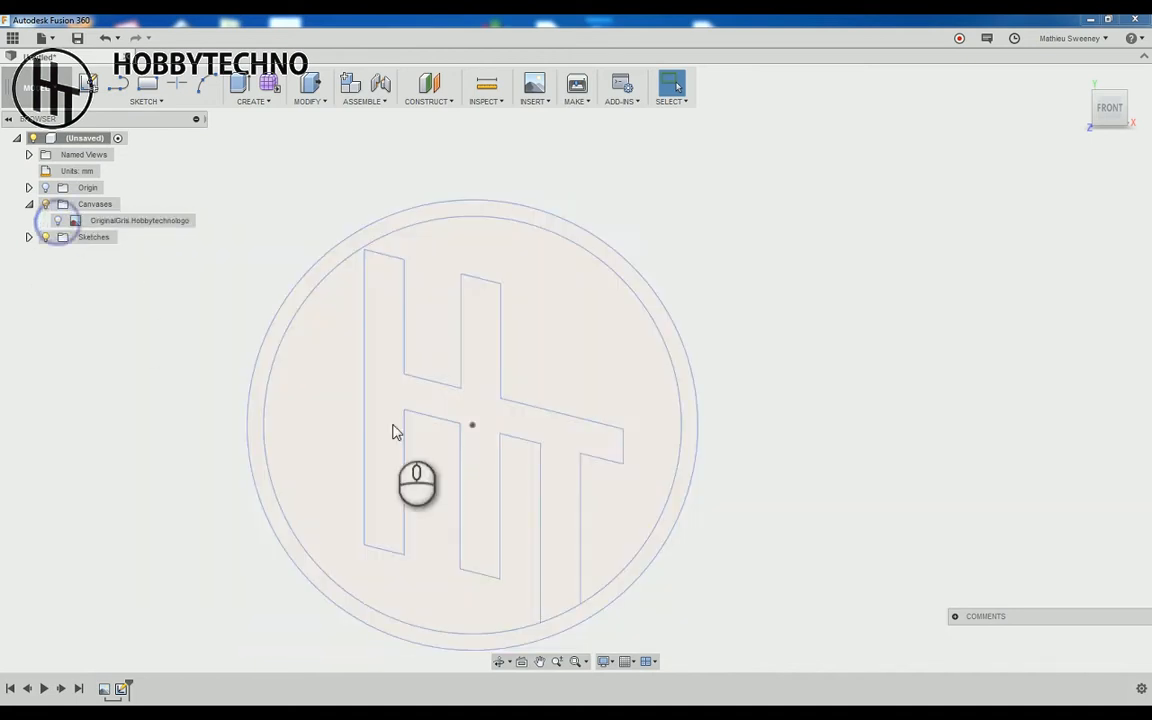
Extrude the ring, background and letter profiles together backward as a new body, forming a solid disc.
{"action": "middle_click_drag", "start_coordinate": [132, 531], "coordinate": [155, 444]}
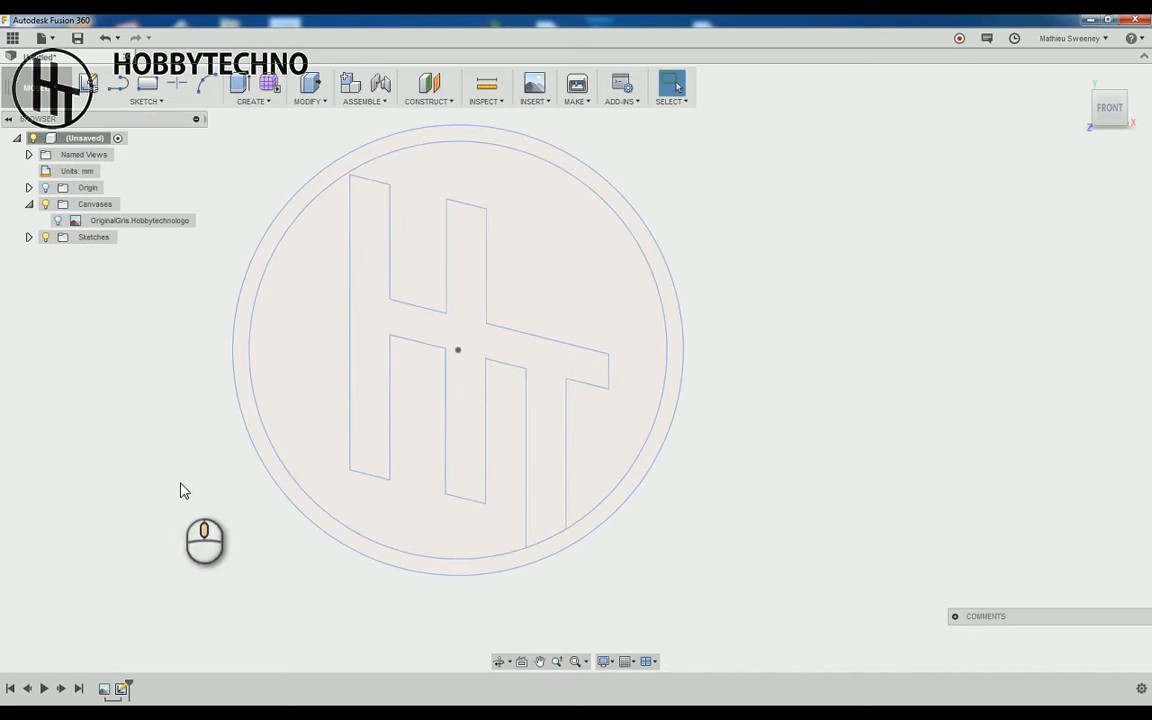
{"action": "left_click", "coordinate": [241, 383]}
{"action": "left_click", "coordinate": [299, 333], "text": "ctrl"}
{"action": "left_click", "coordinate": [407, 320], "text": "ctrl"}
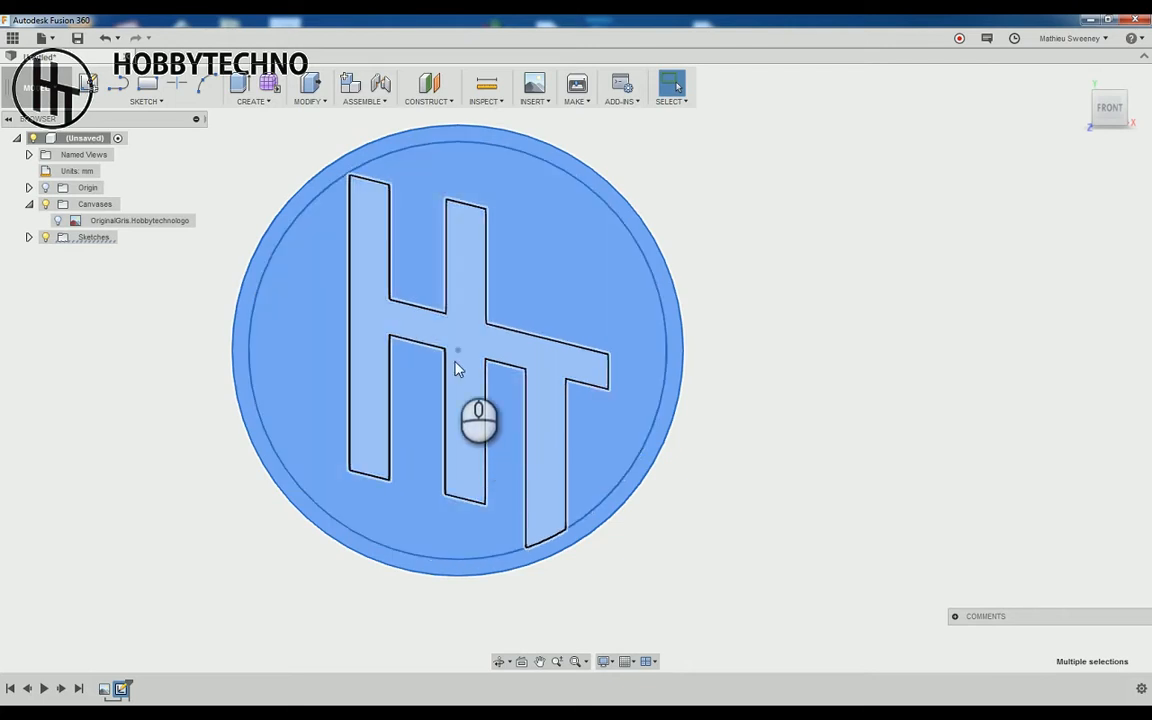
{"action": "key", "text": "e"}
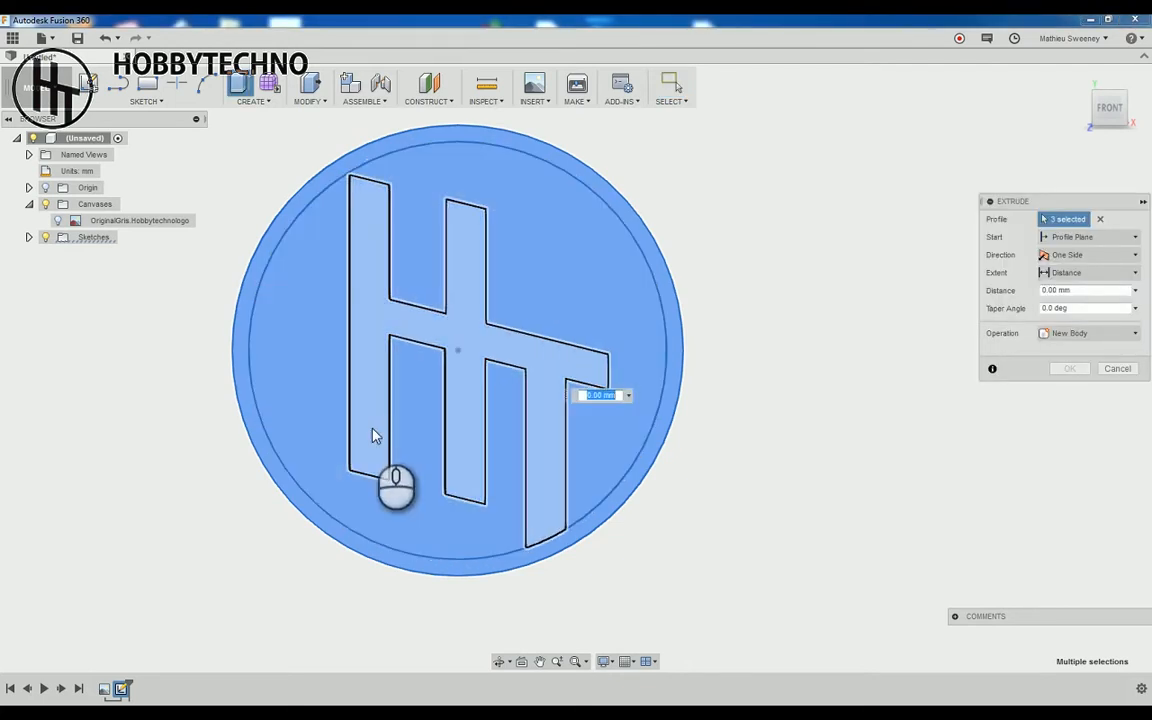
{"action": "middle_click_drag", "start_coordinate": [375, 420], "coordinate": [489, 420], "text": "shift"}
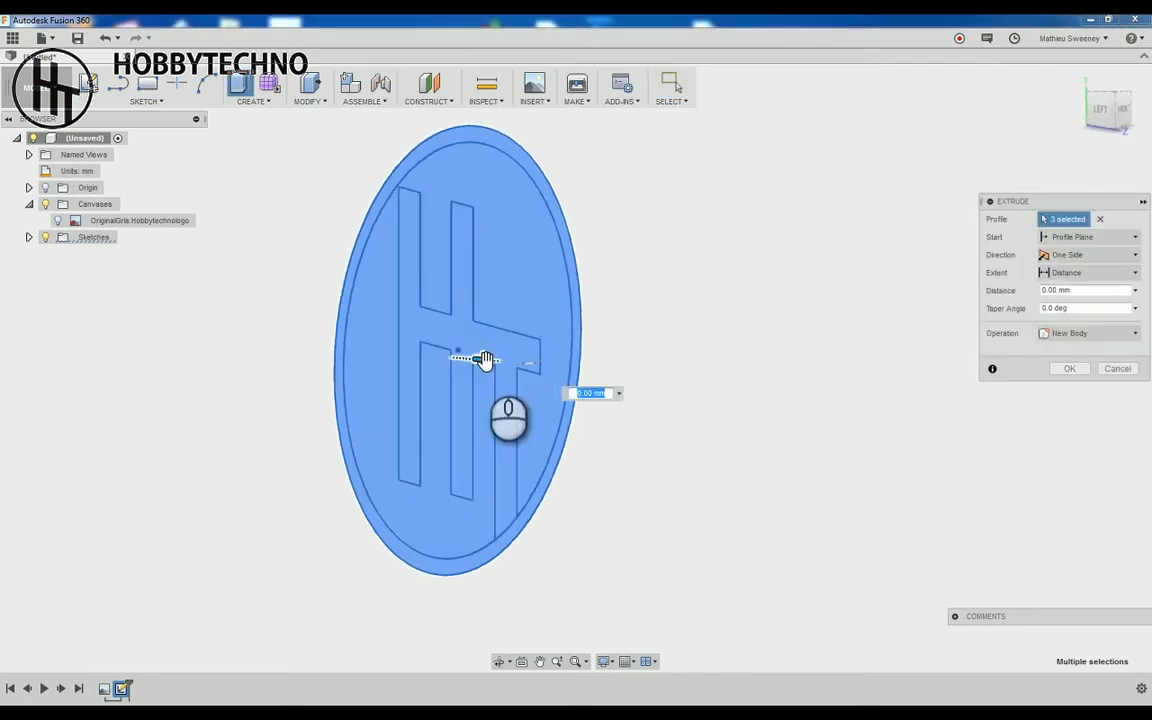
{"action": "left_click_drag", "start_coordinate": [486, 361], "coordinate": [478, 363]}
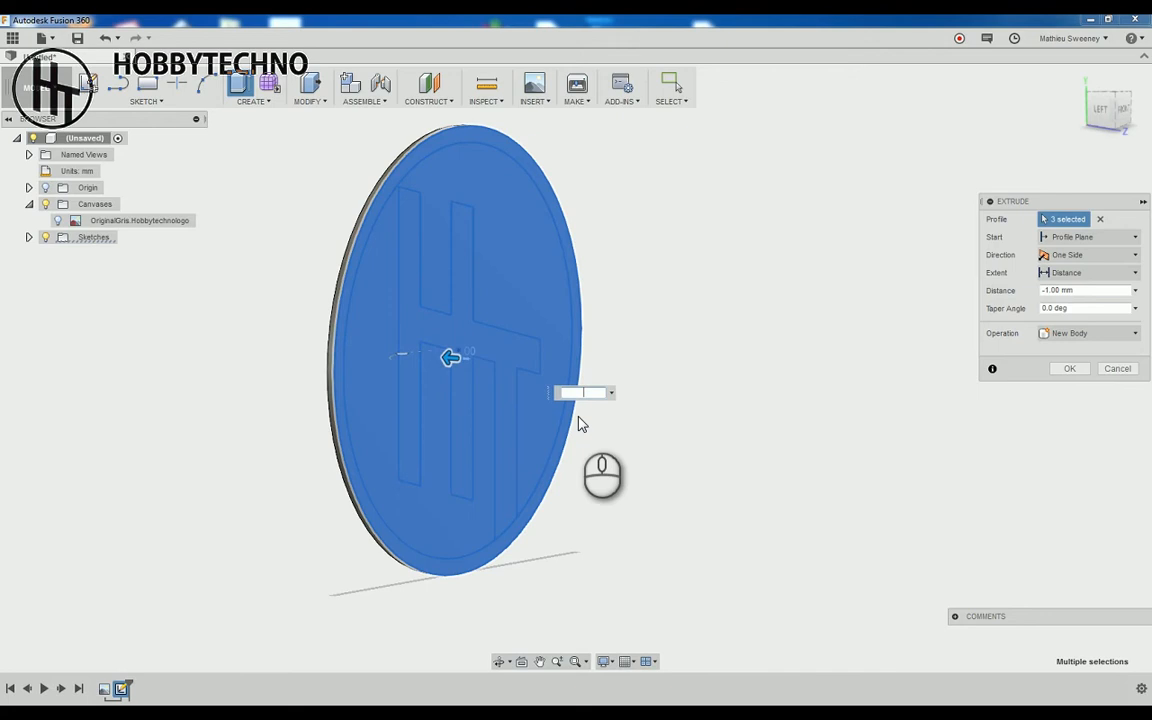
{"action": "key", "text": "Return"}
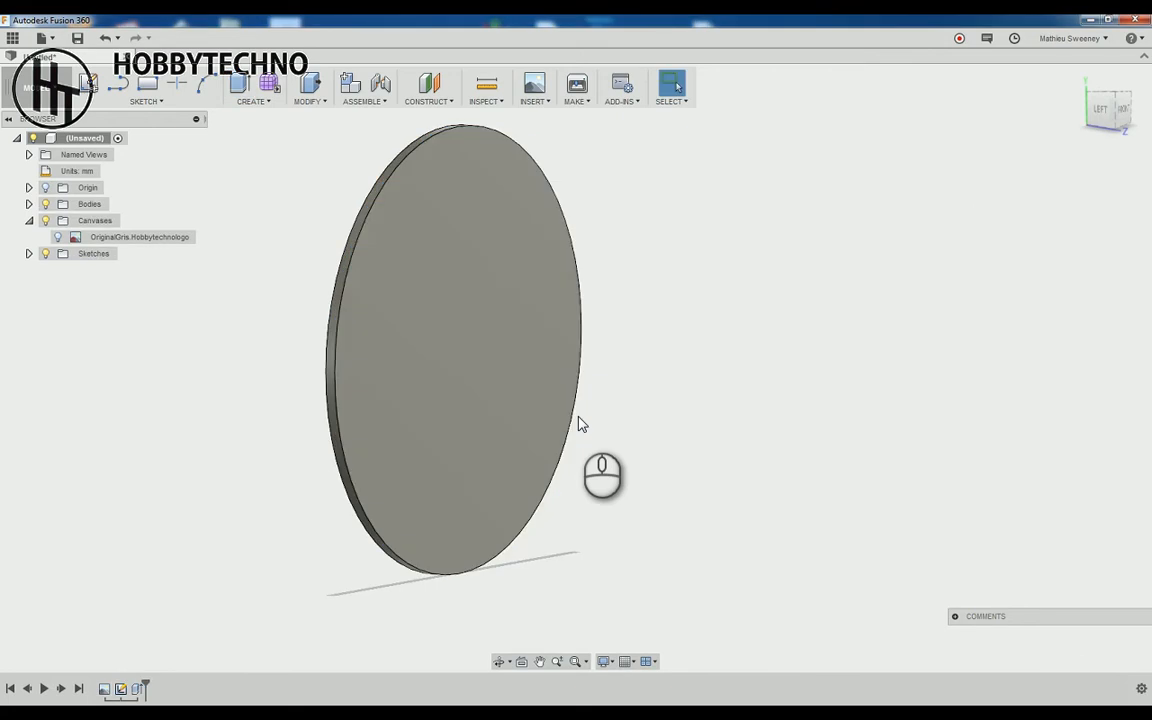
Show the logo sketch again and extrude the ring and HT letter profiles 1.2 mm, joined to the disc.
{"action": "left_click", "coordinate": [29, 254]}
{"action": "left_click", "coordinate": [58, 270]}
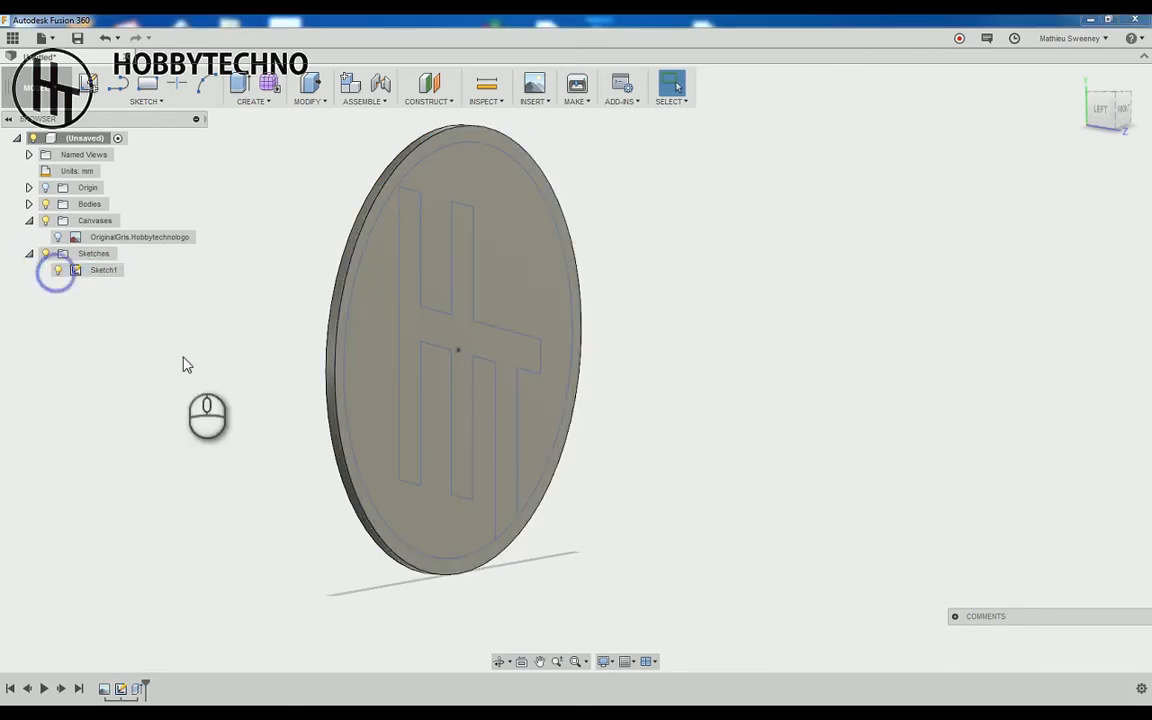
{"action": "middle_click_drag", "start_coordinate": [622, 469], "coordinate": [560, 470], "text": "shift"}
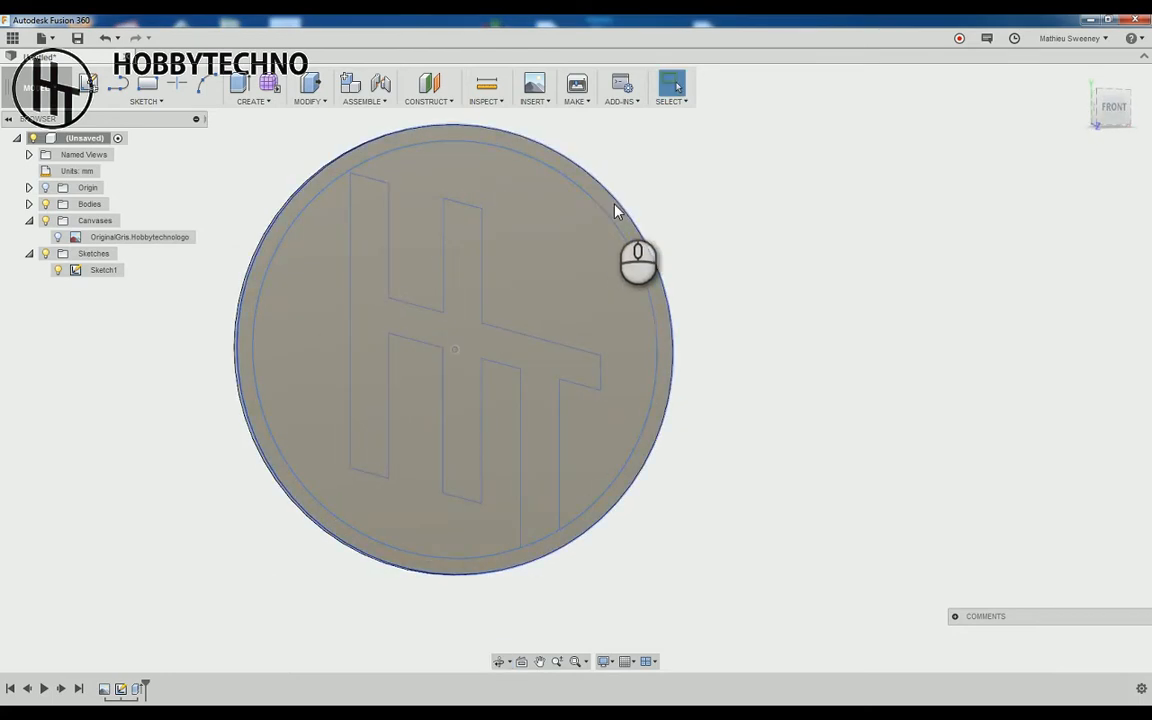
{"action": "scroll", "coordinate": [252, 309], "scroll_direction": "up", "scroll_amount": 5}
{"action": "left_click", "coordinate": [255, 309]}
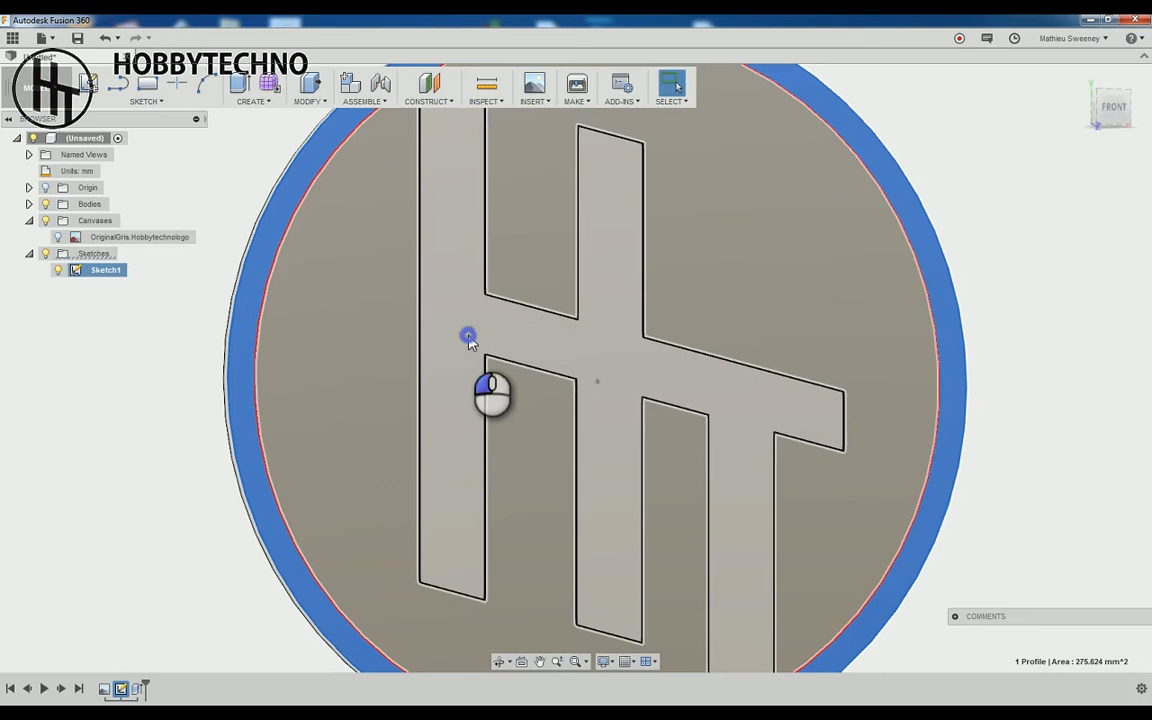
{"action": "left_click", "coordinate": [465, 334], "text": "shift"}
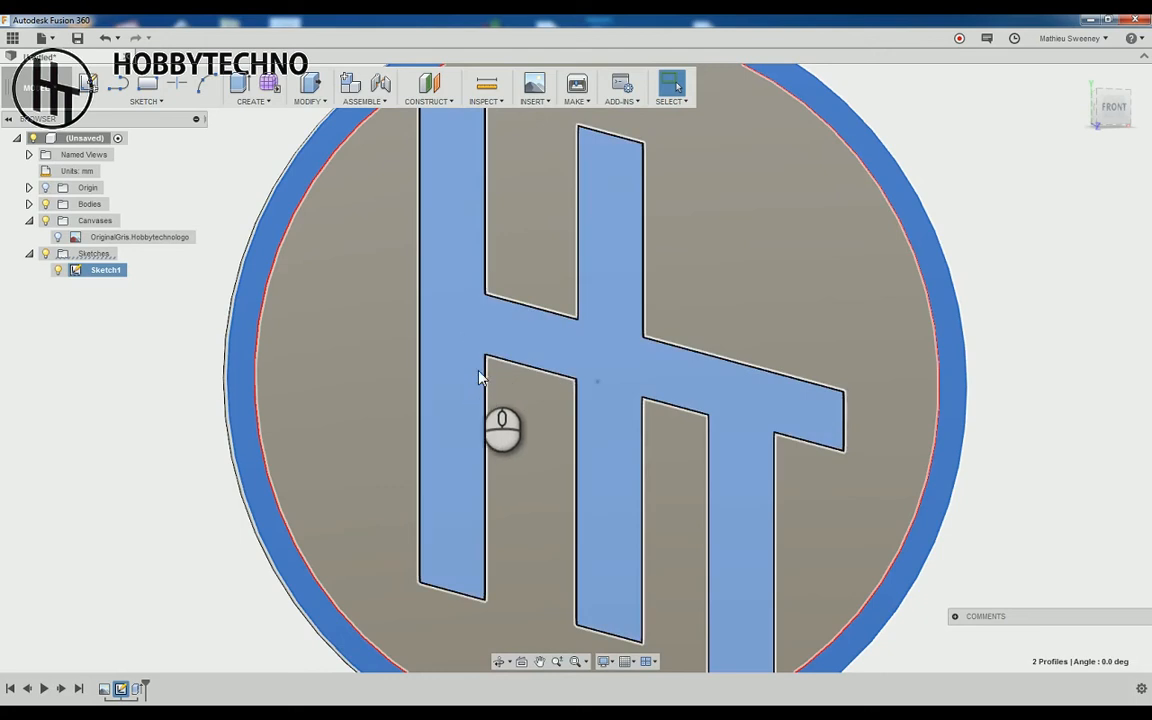
{"action": "scroll", "coordinate": [484, 388], "scroll_direction": "down", "scroll_amount": 3}
{"action": "key", "text": "e"}
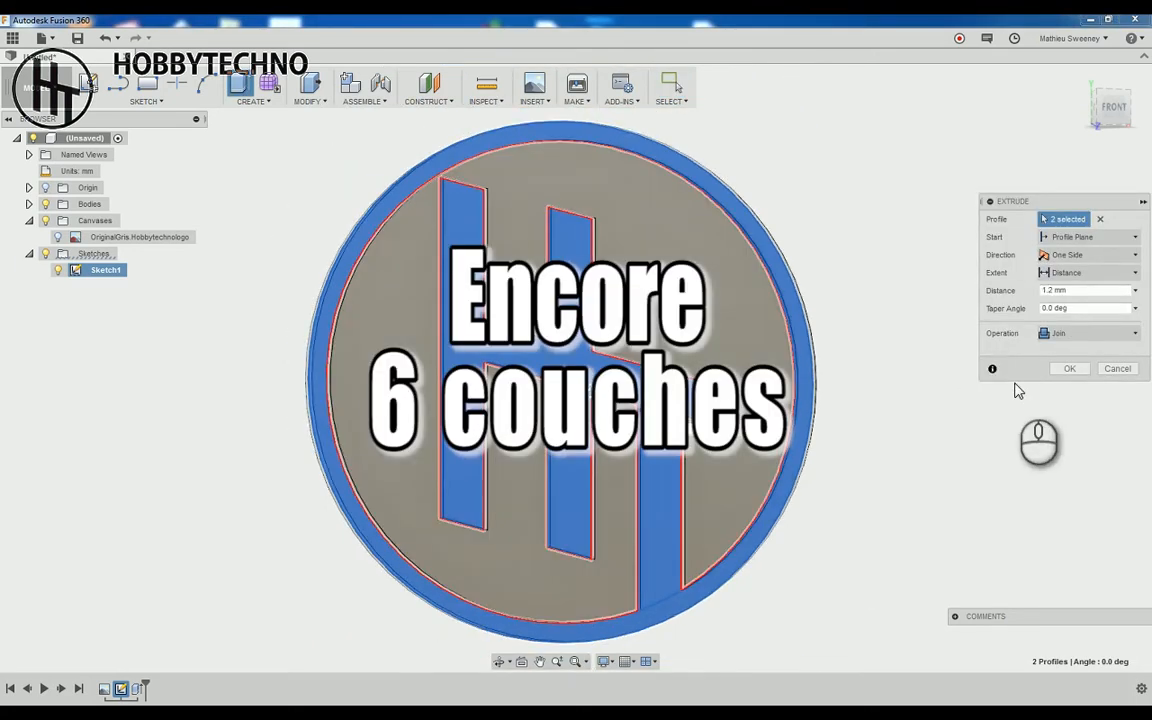
{"action": "left_click", "coordinate": [1067, 368]}
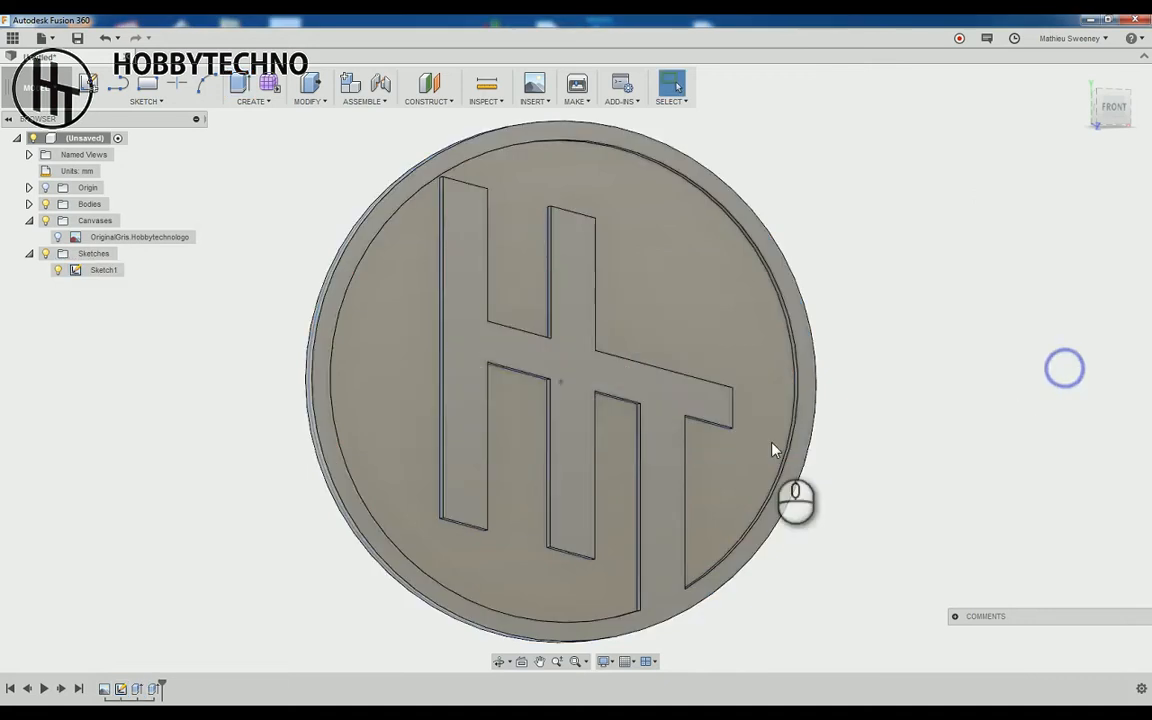
{"action": "mouse_move", "coordinate": [440, 464]}
{"action": "middle_mouse_down", "text": "shift"}
{"action": "mouse_move", "coordinate": [476, 465]}
{"action": "mouse_move", "coordinate": [445, 470]}
{"action": "middle_mouse_up", "text": "shift"}
{"action": "mouse_move", "coordinate": [363, 443]}
{"action": "middle_mouse_down", "text": "shift"}
{"action": "mouse_move", "coordinate": [432, 458]}
{"action": "mouse_move", "coordinate": [285, 437]}
{"action": "mouse_move", "coordinate": [427, 449]}
{"action": "middle_mouse_up", "text": "shift"}
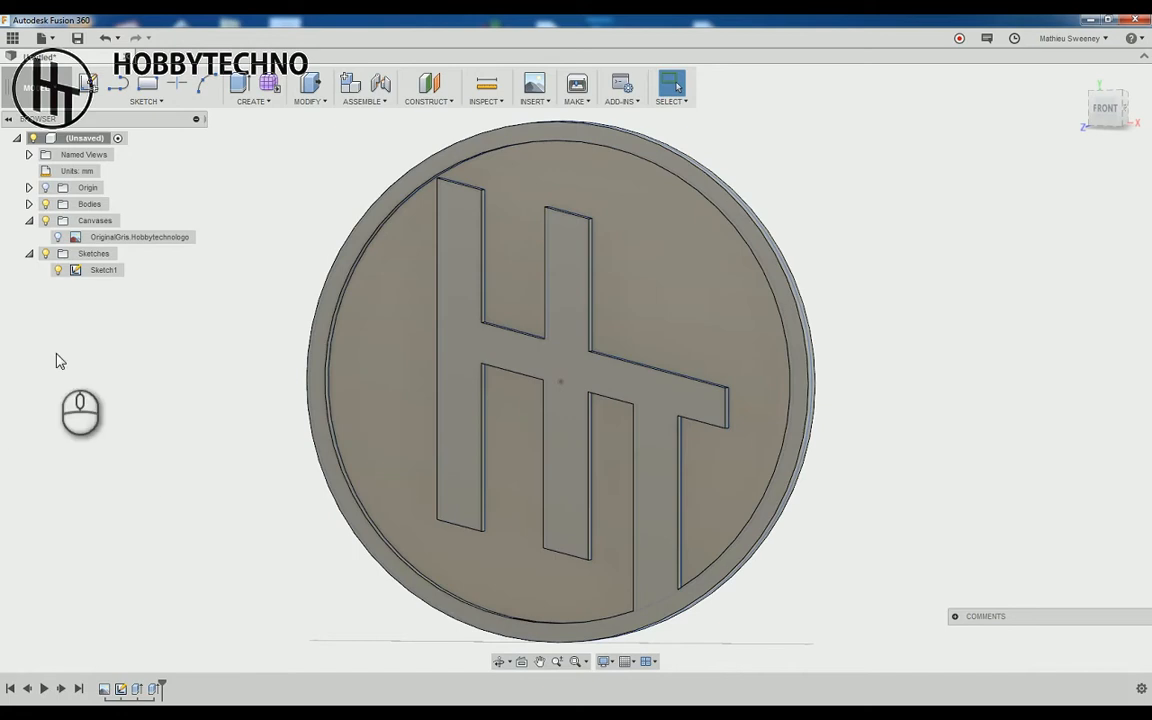
{"action": "left_click", "coordinate": [46, 255]}
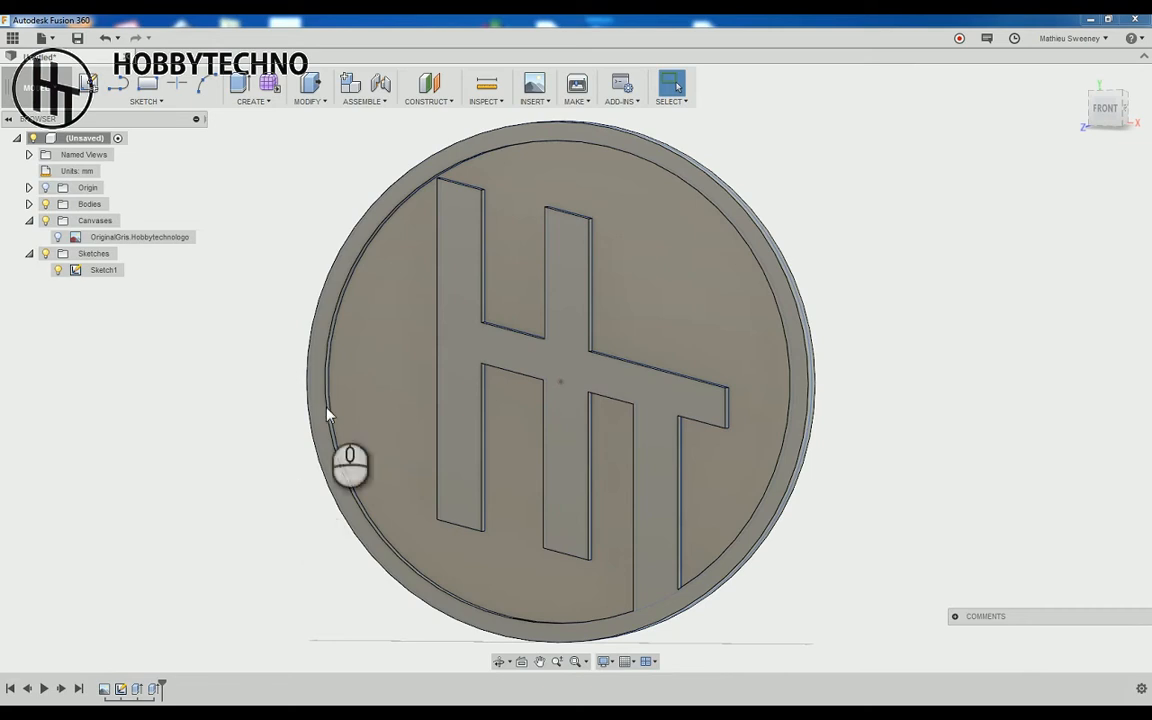
Start a new design and insert the file fondtransparent.HobbytechnologoOriginal.svg on the front XY plane.
{"action": "left_click", "coordinate": [44, 42]}
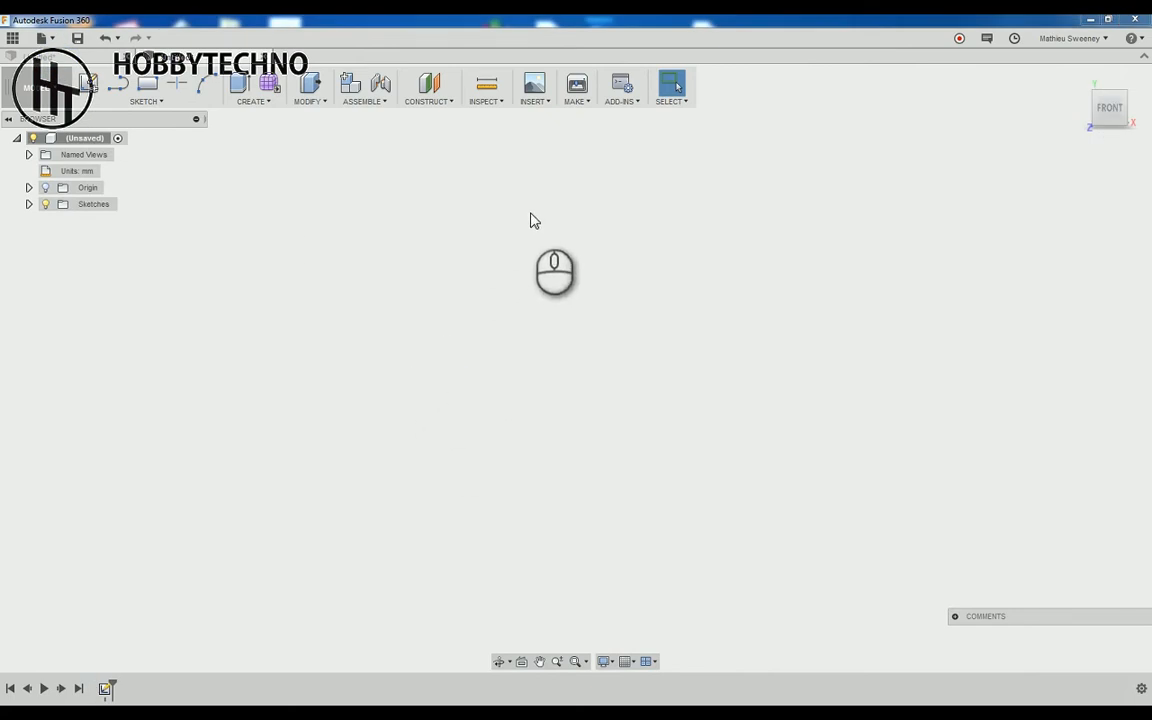
{"action": "left_click", "coordinate": [541, 104]}
{"action": "left_click", "coordinate": [562, 165]}
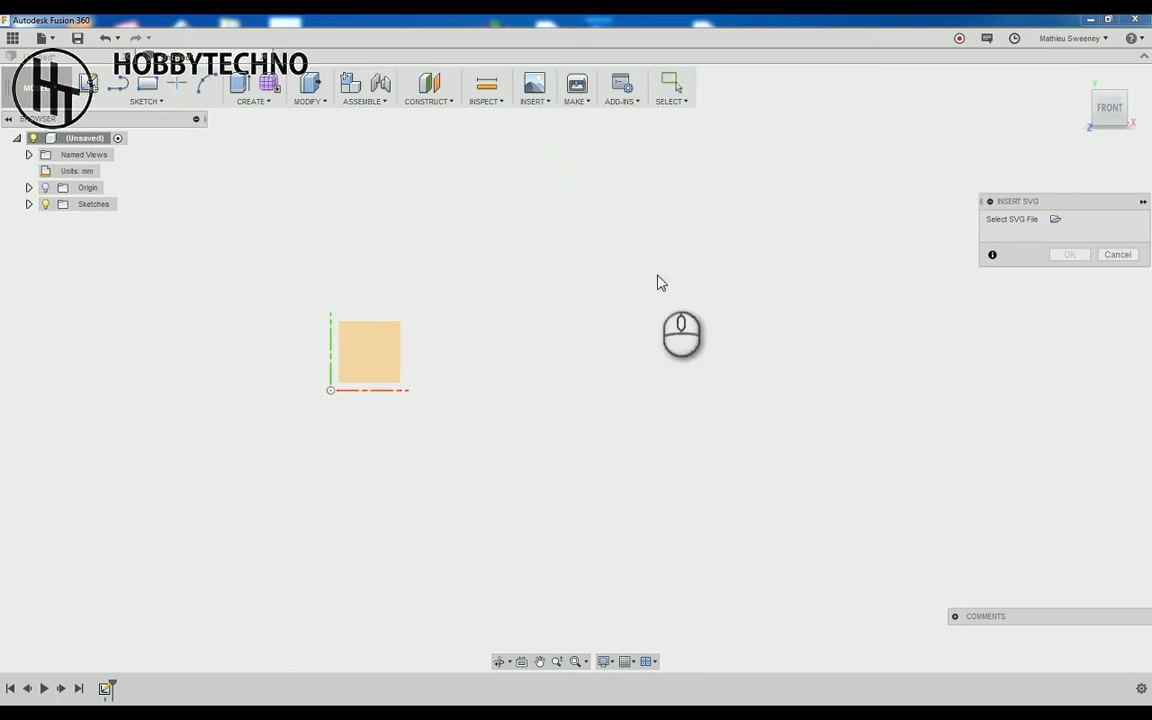
{"action": "left_click", "coordinate": [371, 355]}
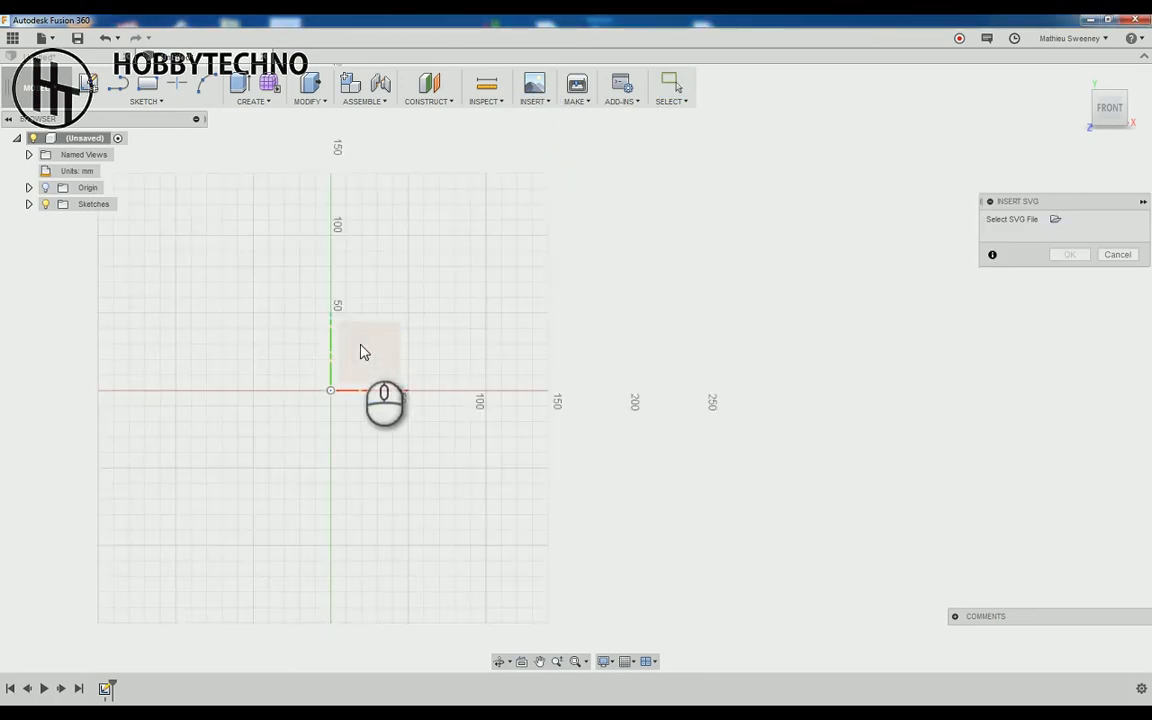
{"action": "left_click", "coordinate": [1055, 219]}
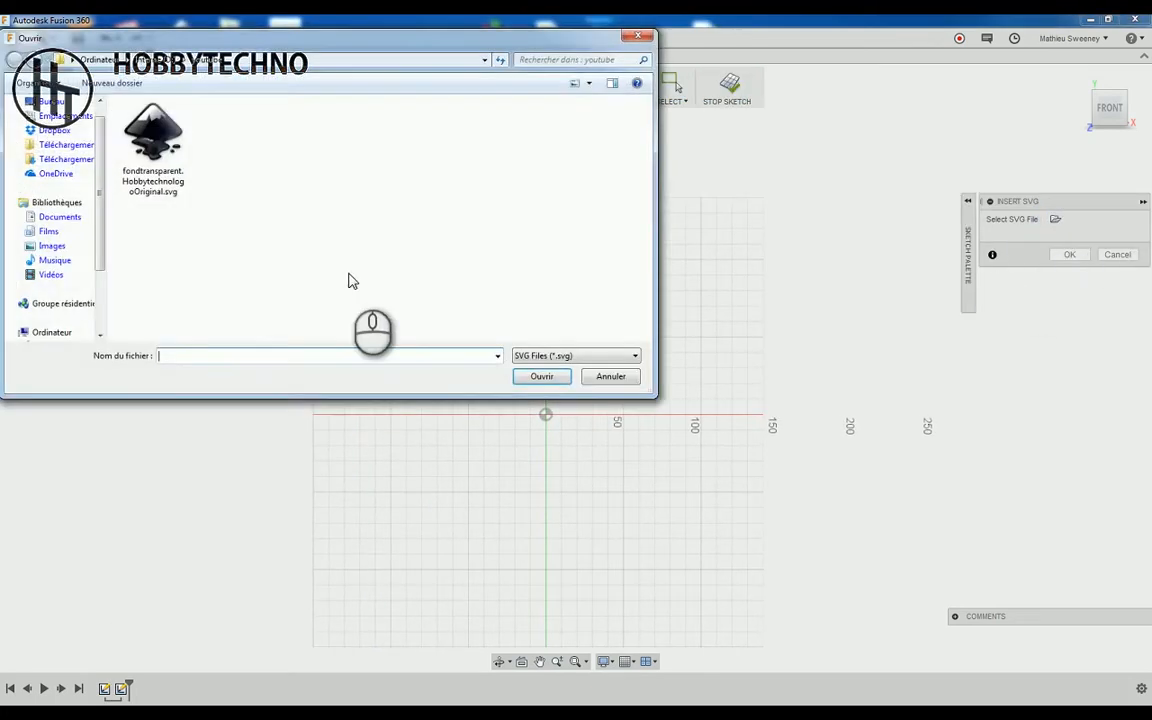
{"action": "double_click", "coordinate": [163, 193]}
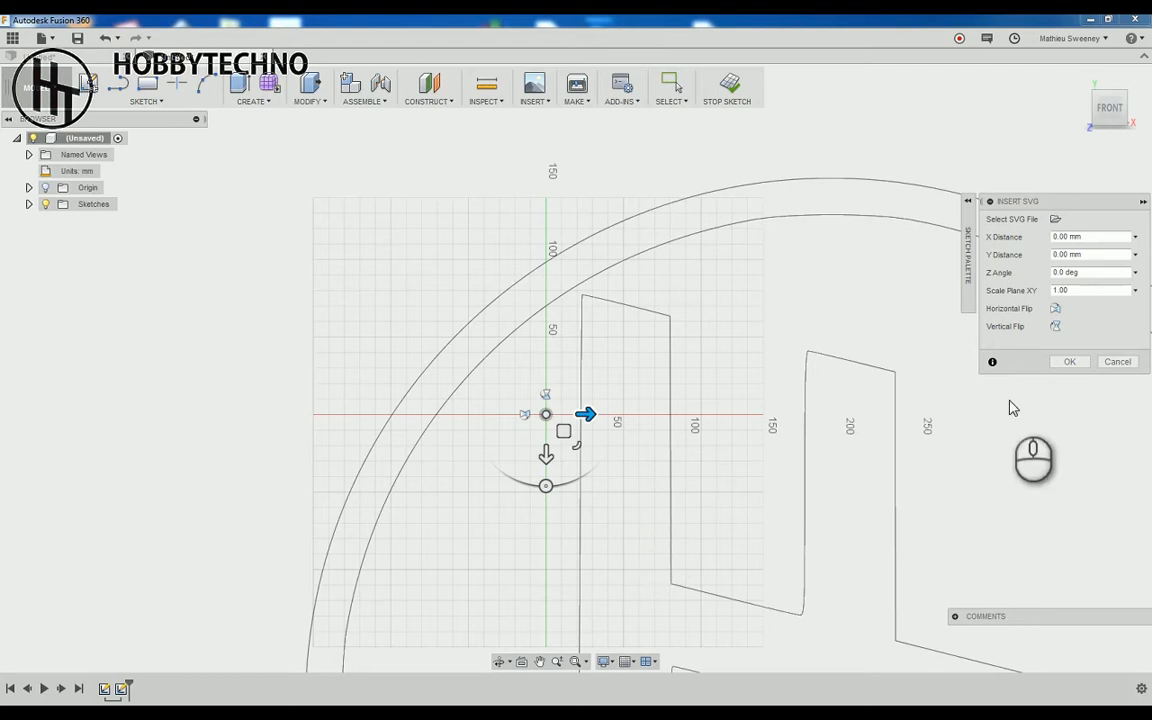
Scale the inserted SVG logo down to about 49 mm in diameter and place it beside the Y axis, just above the X axis.
{"action": "mouse_move", "coordinate": [872, 485]}
{"action": "middle_mouse_down"}
{"action": "mouse_move", "coordinate": [505, 289]}
{"action": "mouse_move", "coordinate": [515, 407]}
{"action": "middle_mouse_up"}
{"action": "scroll", "coordinate": [480, 420], "scroll_direction": "down", "scroll_amount": 2}
{"action": "scroll", "coordinate": [465, 424], "scroll_direction": "up", "scroll_amount": 2}
{"action": "middle_click_drag", "start_coordinate": [283, 404], "coordinate": [482, 491]}
{"action": "scroll", "coordinate": [457, 497], "scroll_direction": "up", "scroll_amount": 1}
{"action": "left_click_drag", "start_coordinate": [412, 460], "coordinate": [381, 403]}
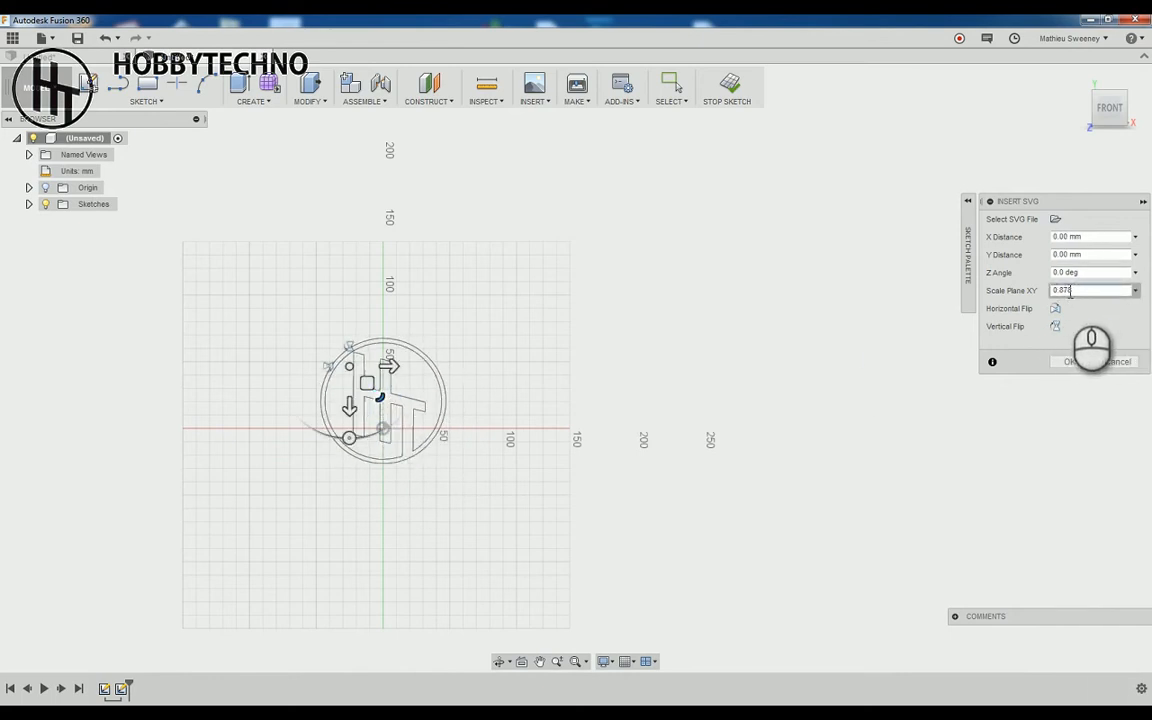
{"action": "left_click_drag", "start_coordinate": [380, 396], "coordinate": [420, 402]}
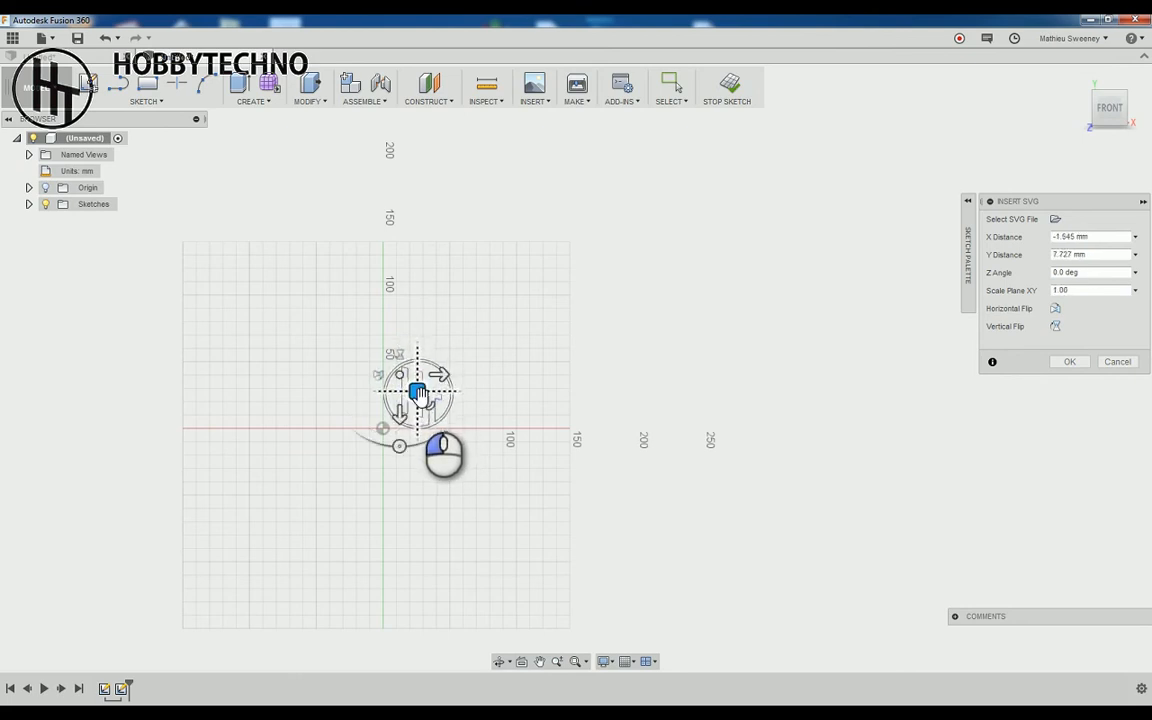
{"action": "scroll", "coordinate": [418, 393], "scroll_direction": "up", "scroll_amount": 6}
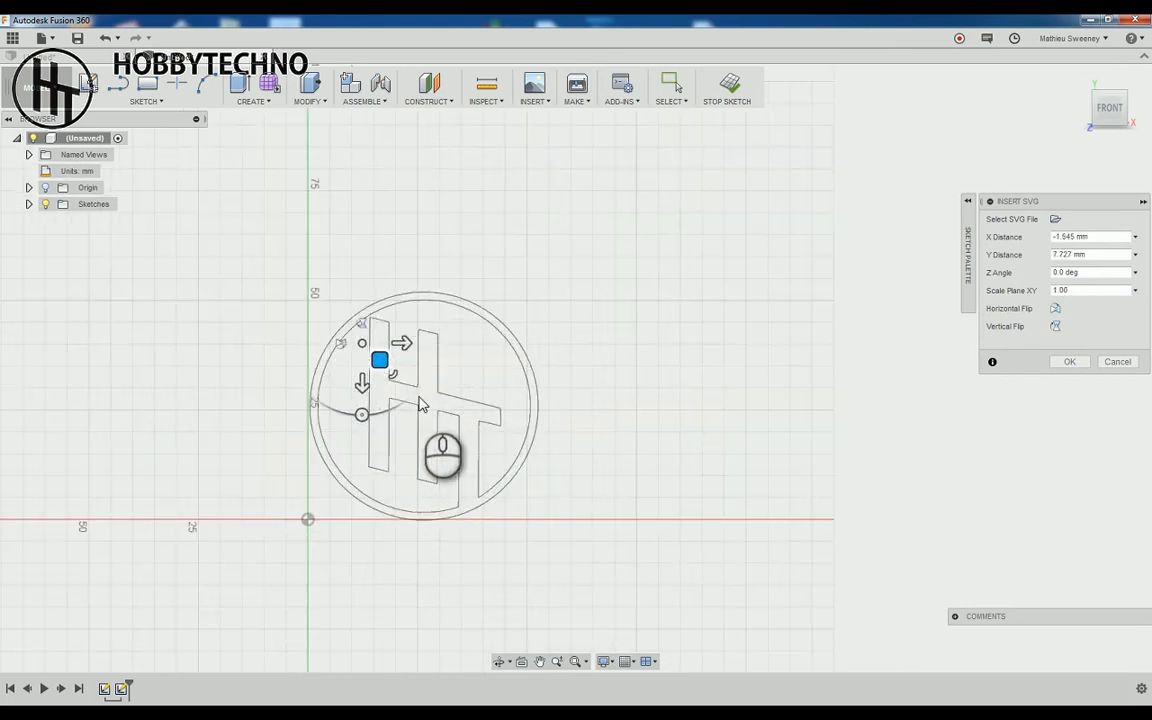
{"action": "left_click_drag", "start_coordinate": [398, 377], "coordinate": [374, 367]}
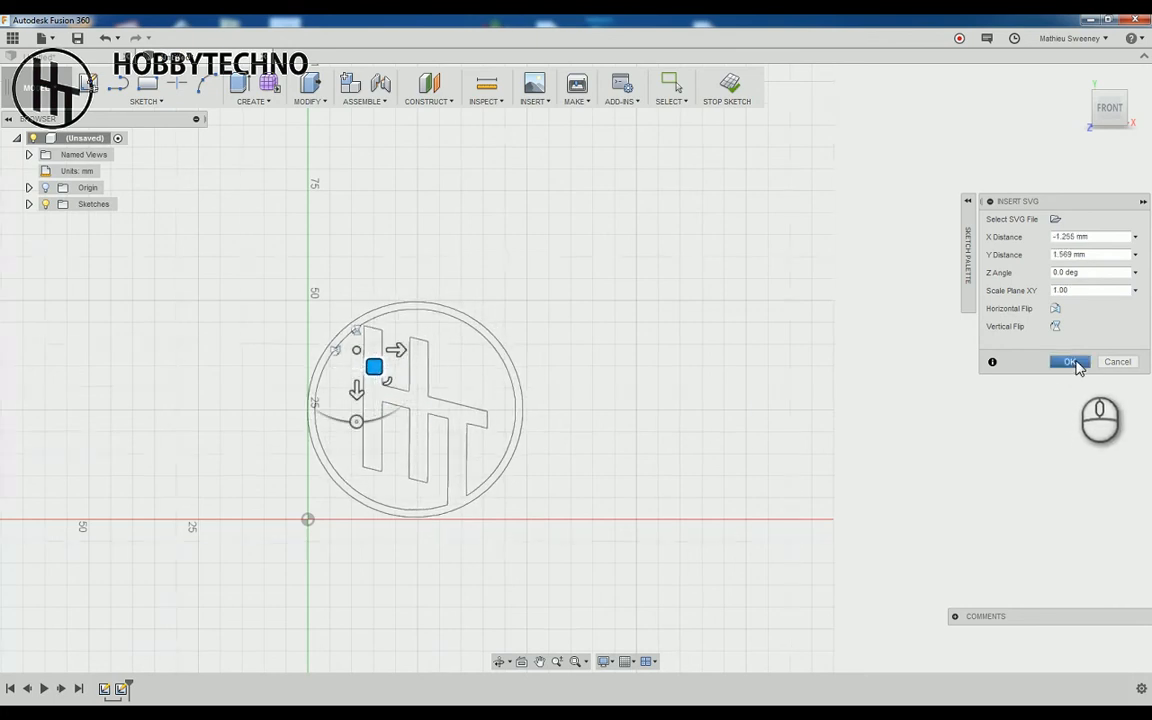
{"action": "left_click", "coordinate": [1070, 362]}
Extrude the joined ring-and-letters profile and the background profile of the SVG logo together into a solid disc.
{"action": "scroll", "coordinate": [385, 415], "scroll_direction": "up", "scroll_amount": 5}
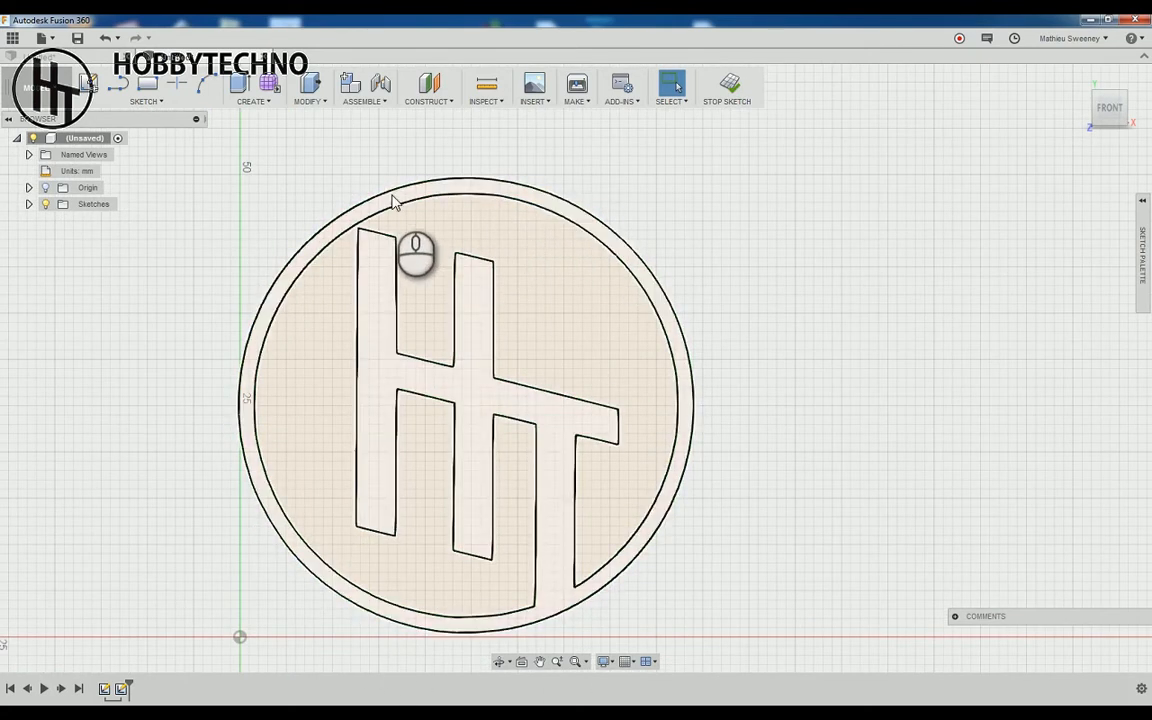
{"action": "left_click", "coordinate": [252, 348]}
{"action": "left_click", "coordinate": [313, 360]}
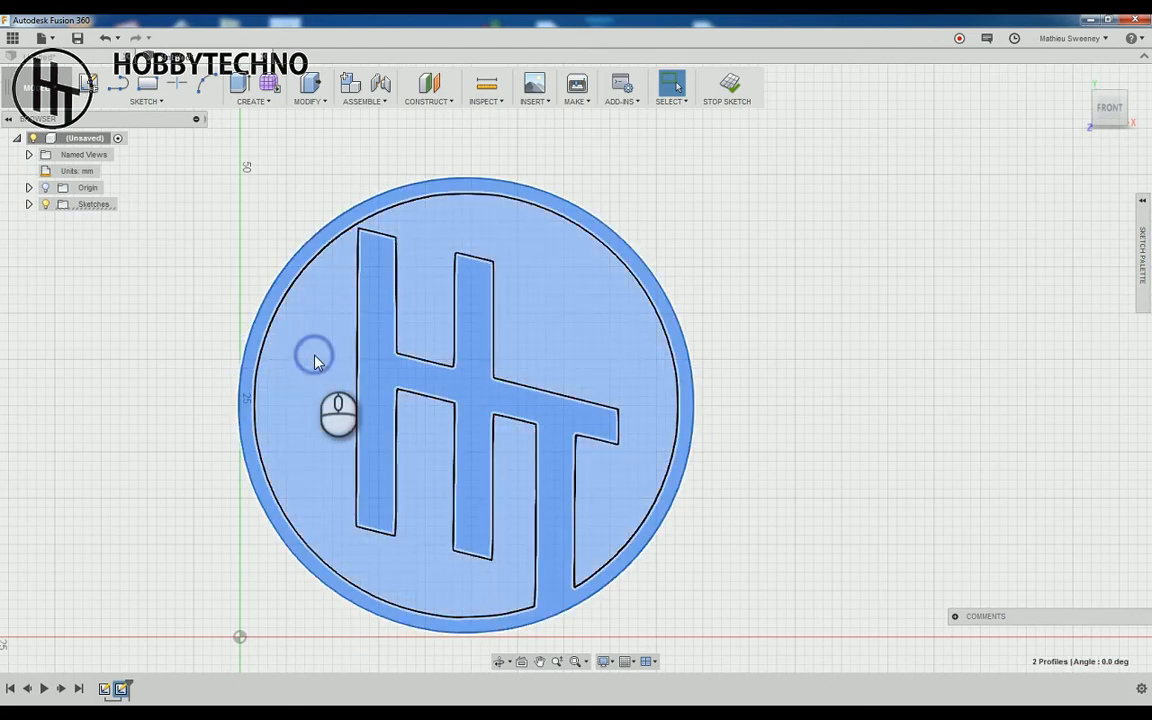
{"action": "key", "text": "e"}
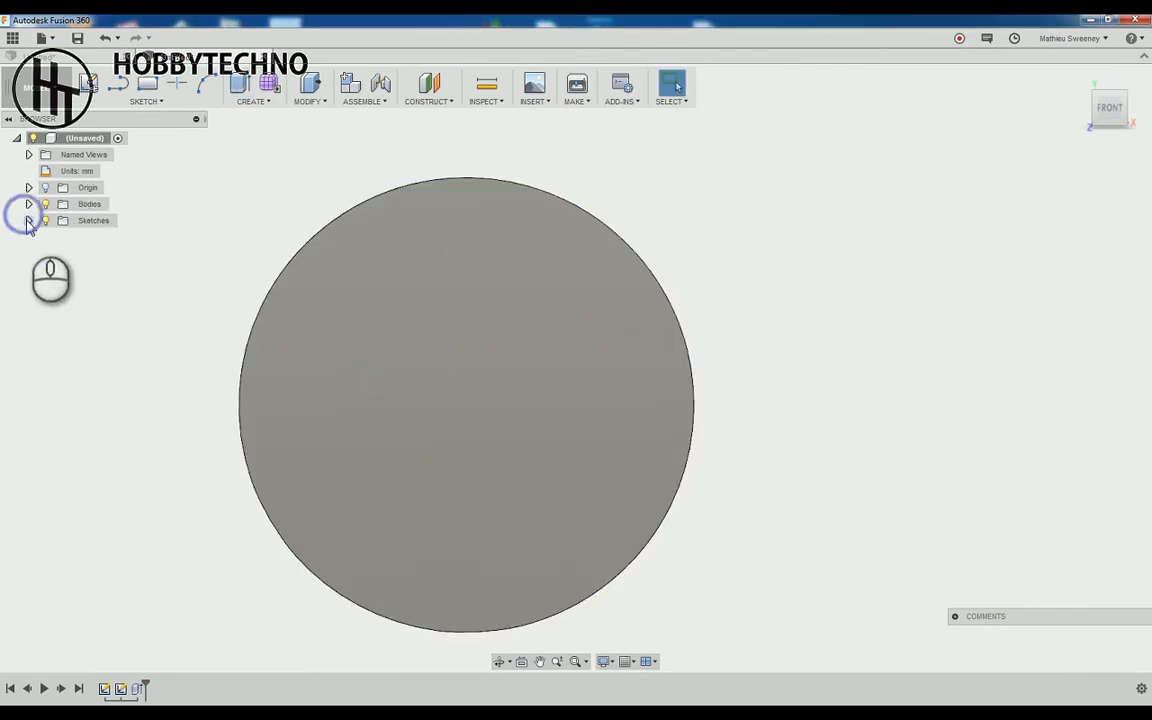
Show Sketch2 again and extrude its joined ring and HT letter profile to raise it above the disc's face.
{"action": "left_click", "coordinate": [29, 220]}
{"action": "left_click", "coordinate": [58, 253]}
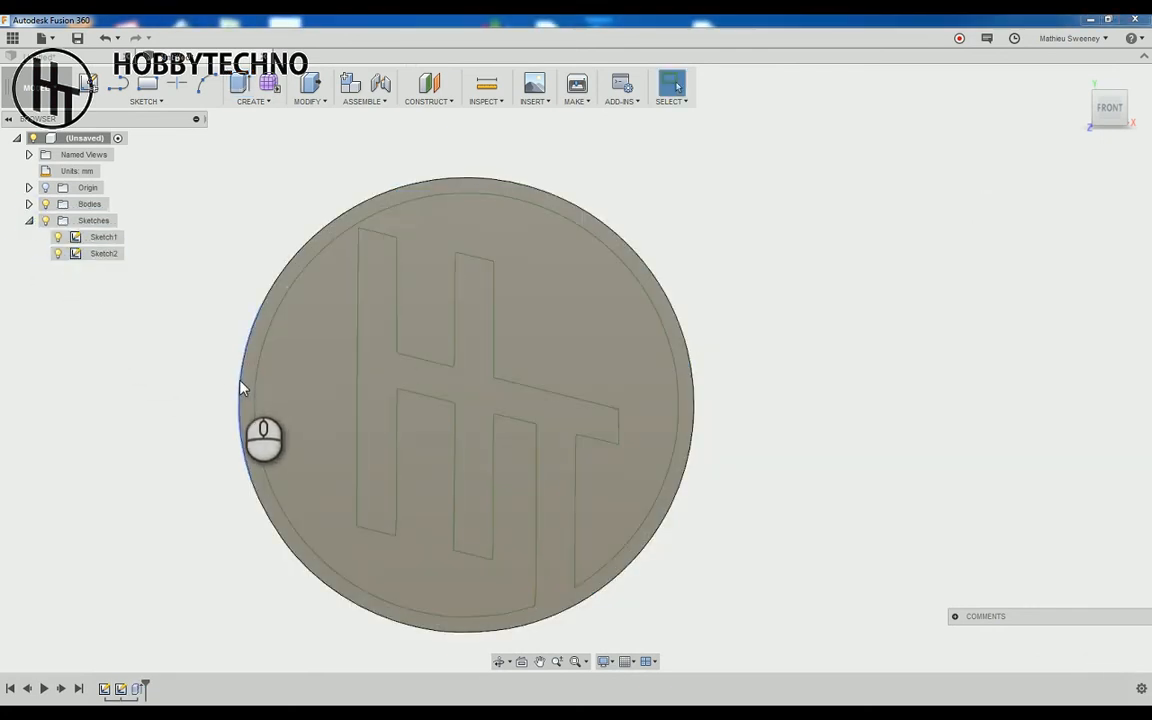
{"action": "left_click", "coordinate": [247, 380]}
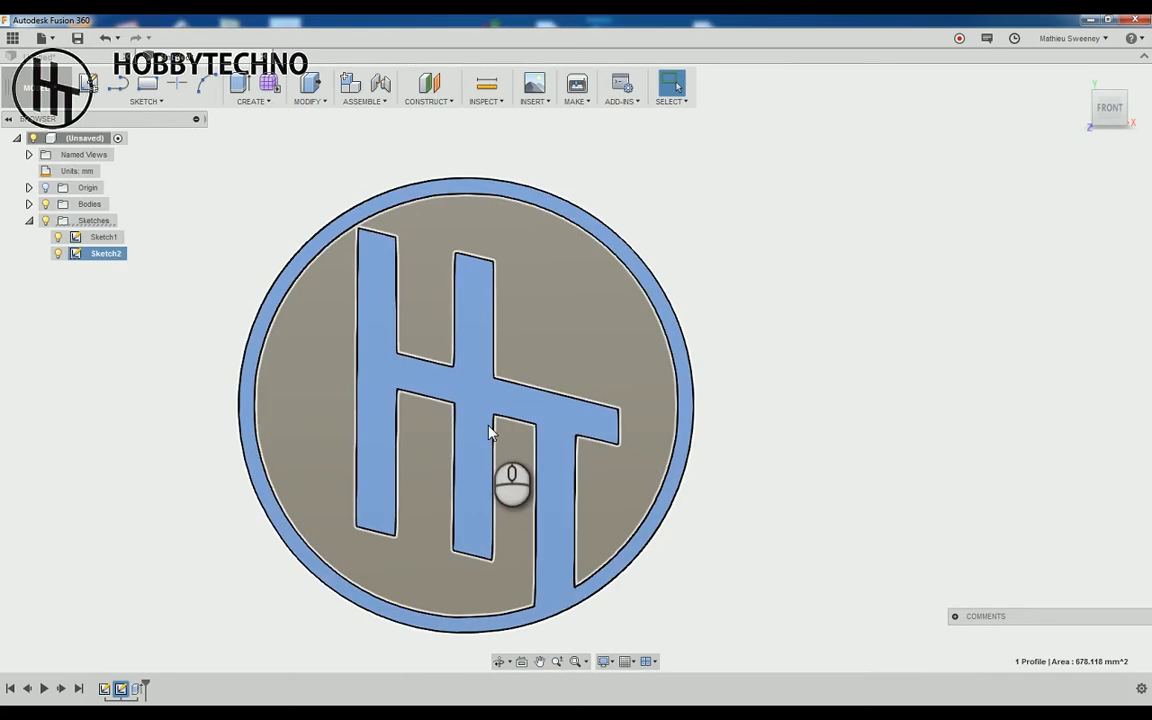
{"action": "key", "text": "e"}
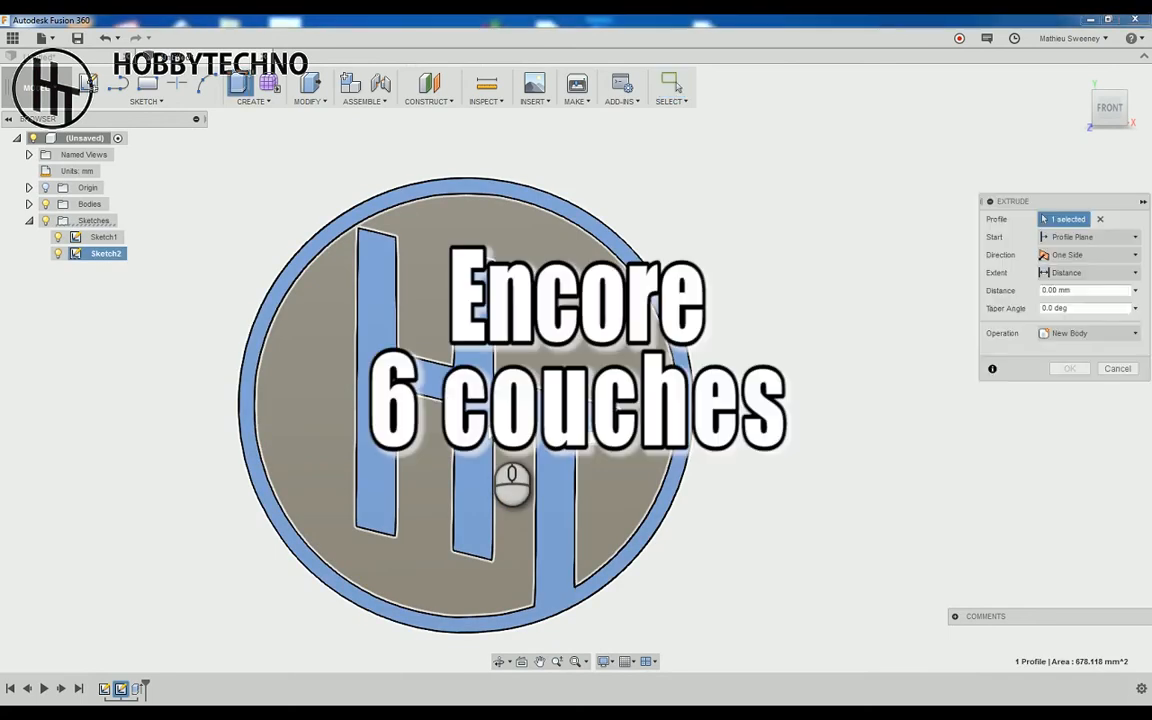
{"action": "key", "text": "Escape"}
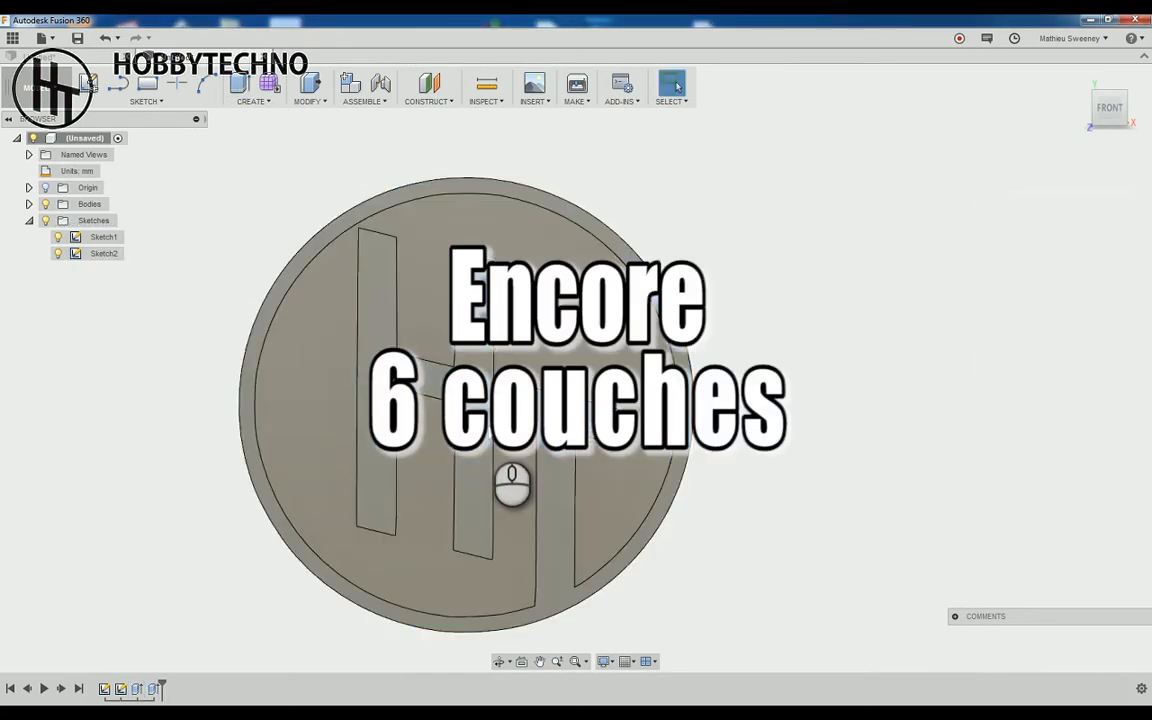
{"action": "mouse_move", "coordinate": [301, 405]}
{"action": "middle_mouse_down", "text": "shift"}
{"action": "mouse_move", "coordinate": [414, 405]}
{"action": "mouse_move", "coordinate": [388, 388]}
{"action": "mouse_move", "coordinate": [300, 392]}
{"action": "middle_mouse_up", "text": "shift"}
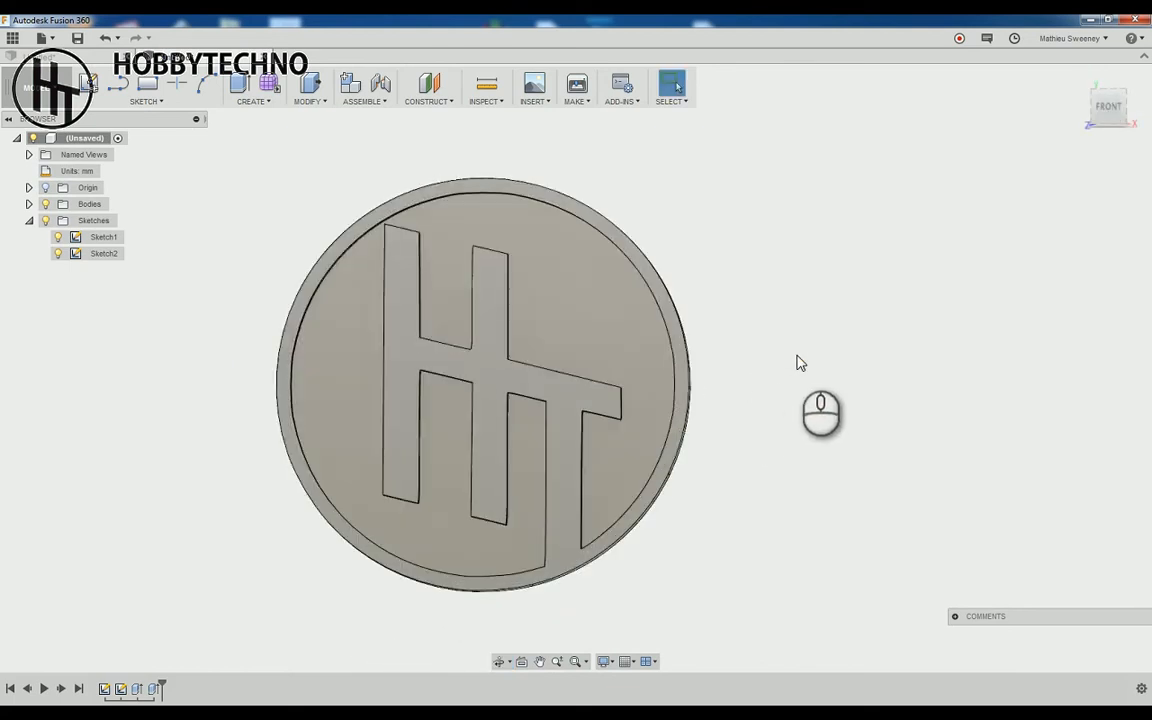
{"action": "middle_click_drag", "start_coordinate": [798, 355], "coordinate": [821, 358], "text": "shift"}
{"action": "middle_click_drag", "start_coordinate": [678, 452], "coordinate": [578, 474], "text": "shift"}
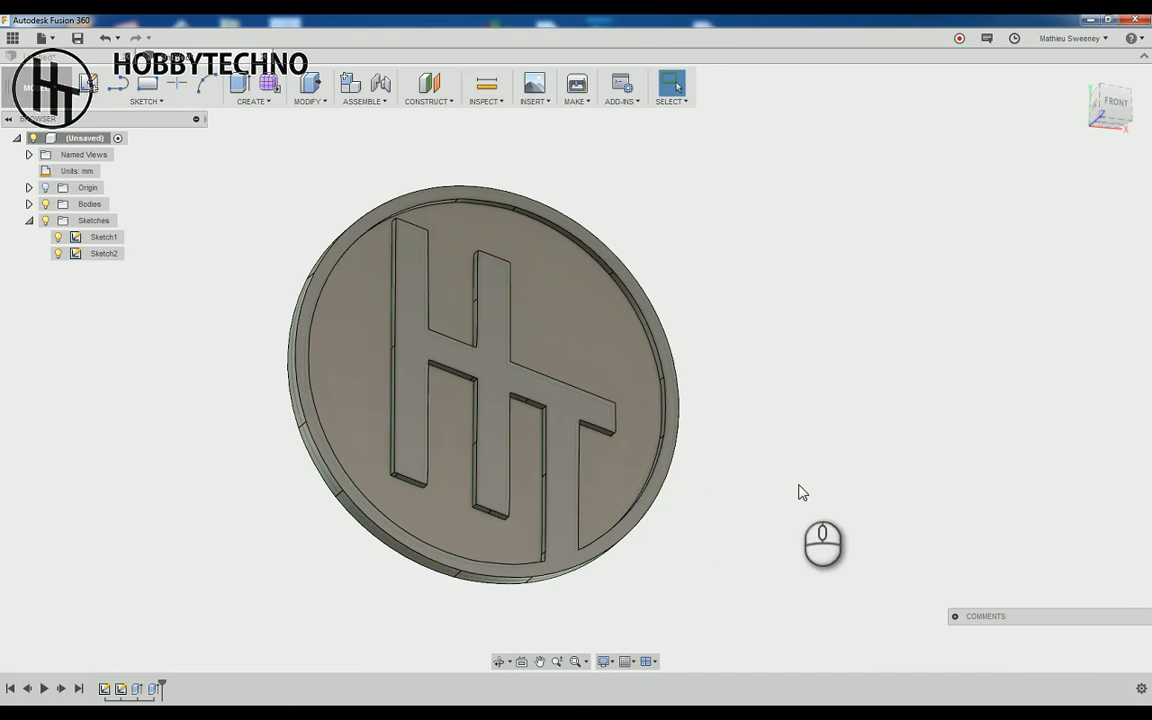
{"action": "middle_click_drag", "start_coordinate": [799, 492], "coordinate": [771, 371], "text": "shift"}
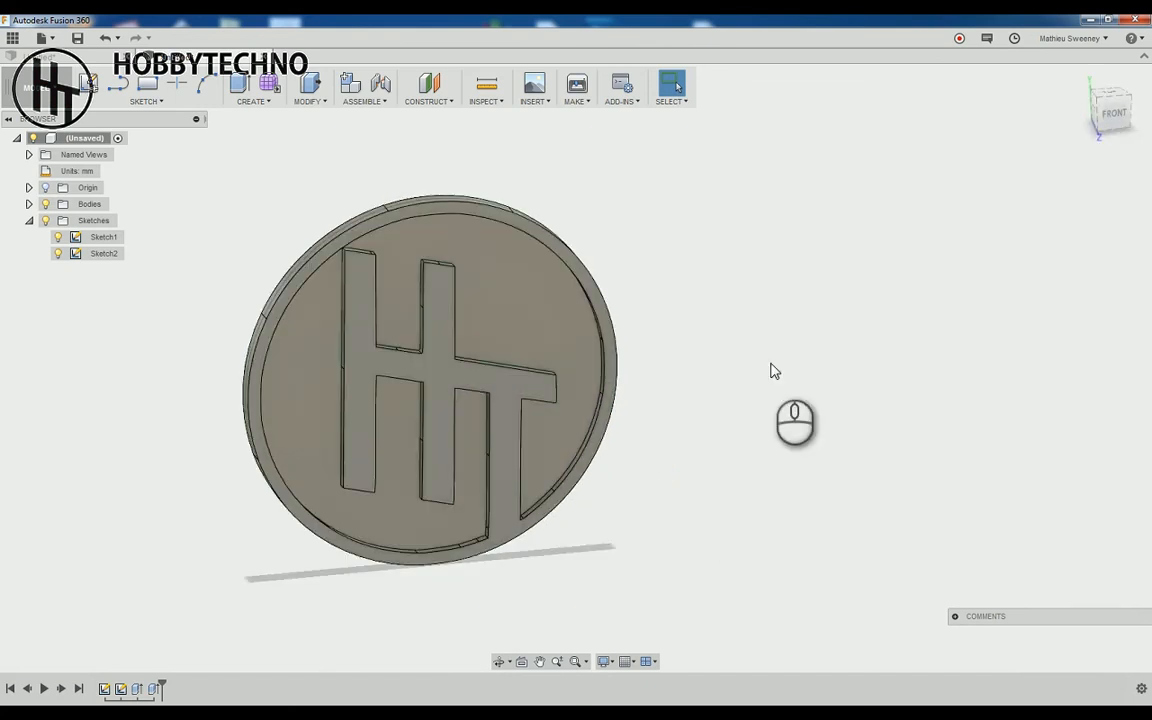